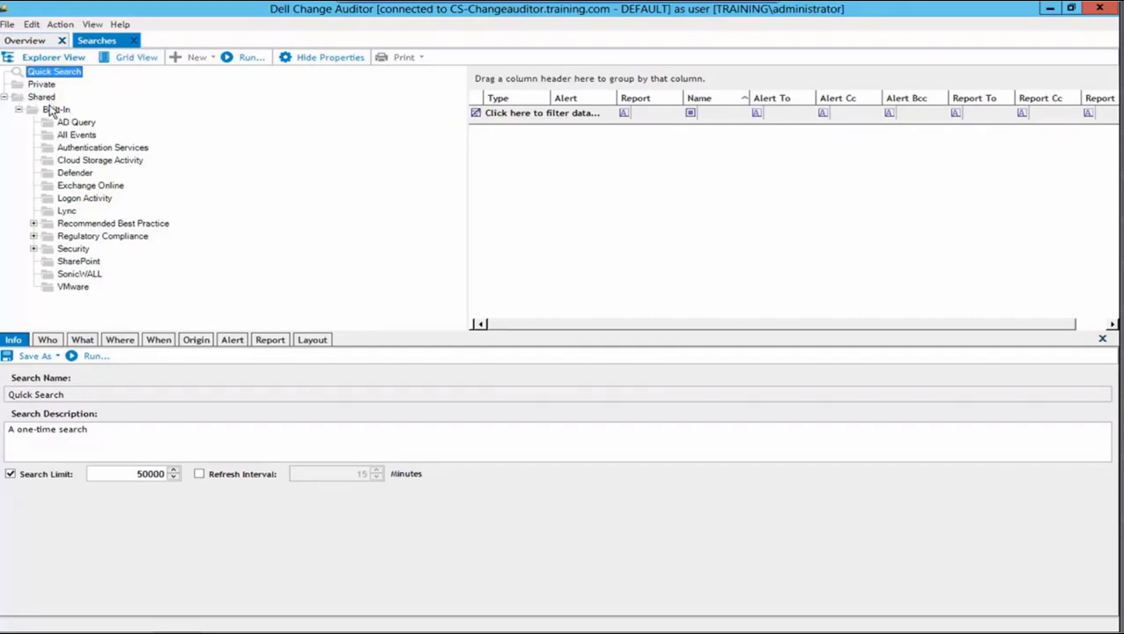
- Create a new search in the Shared folder
left_click(42, 84)
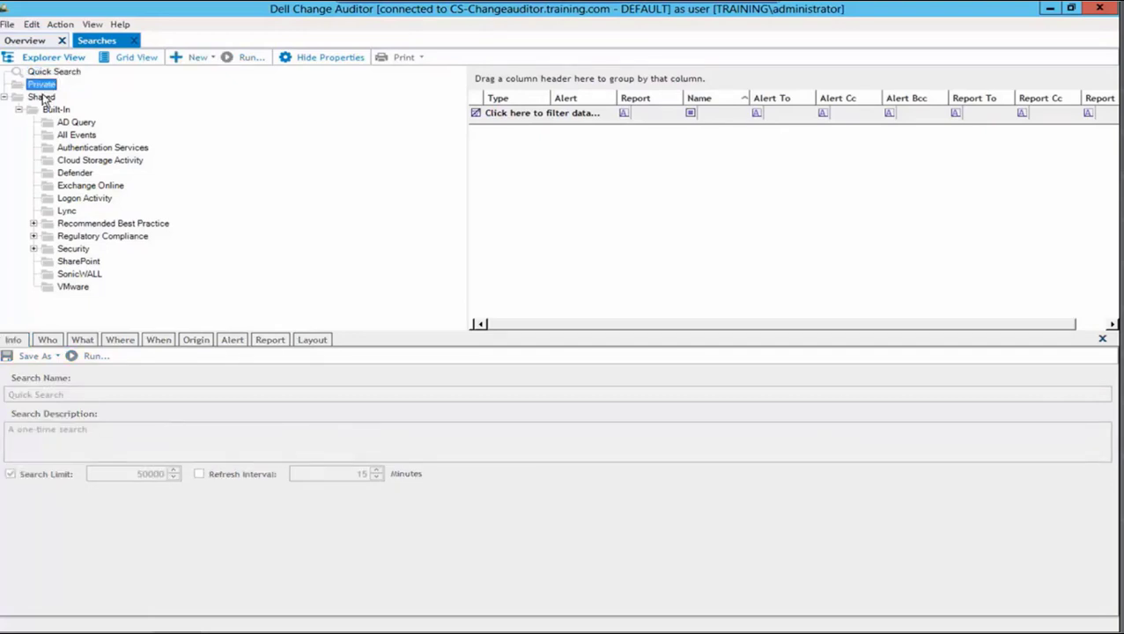
left_click(41, 97)
right_click(42, 96)
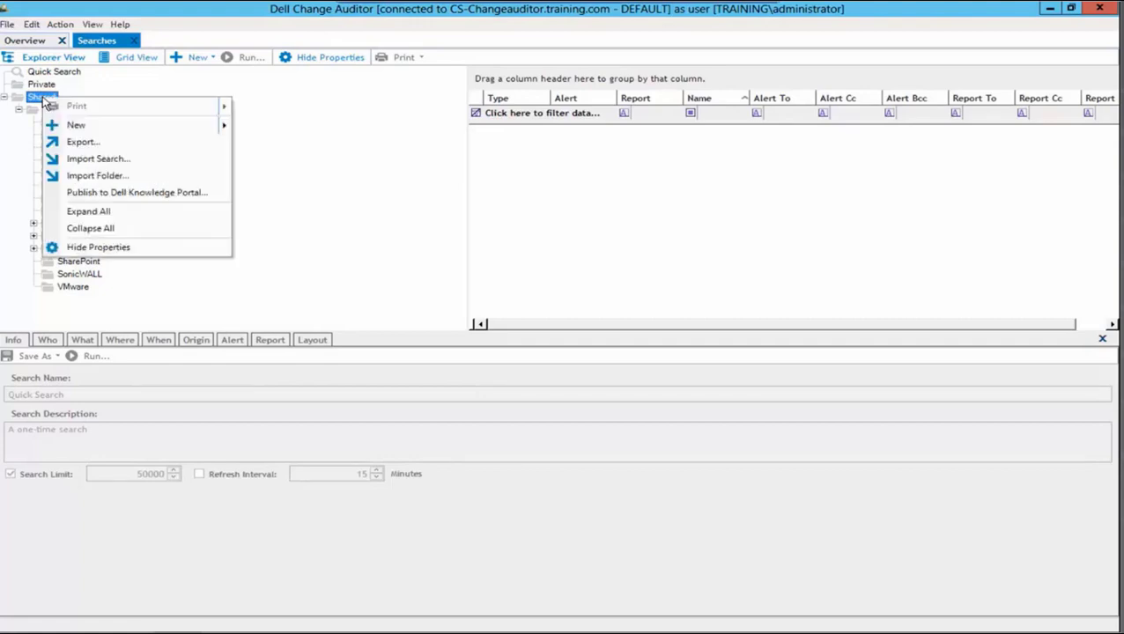
mouse_move(69, 131)
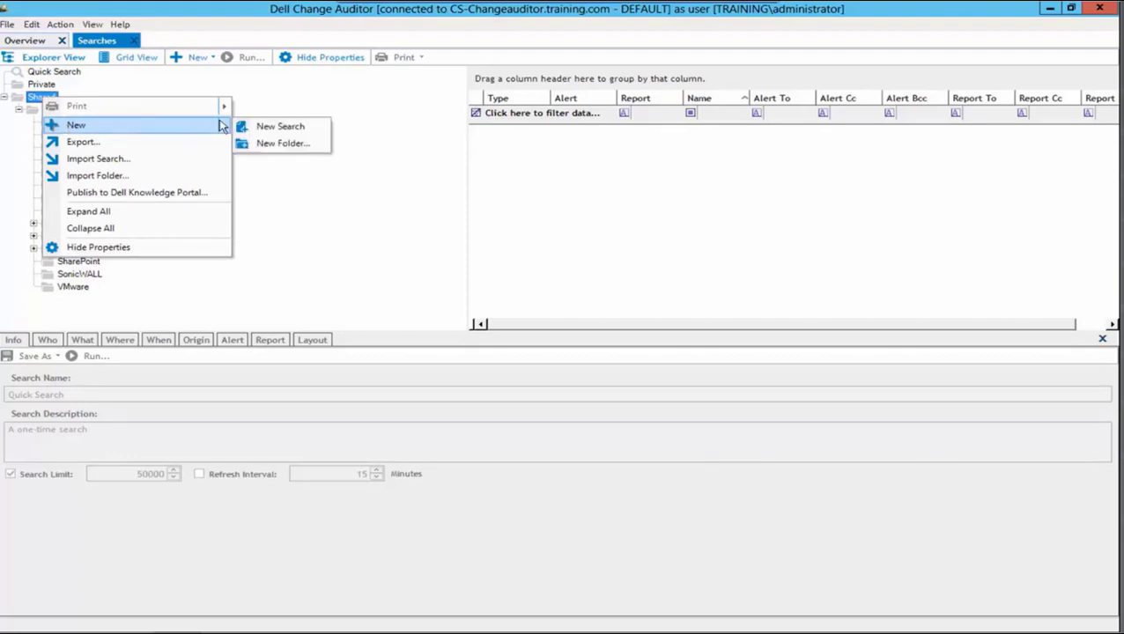
left_click(262, 129)
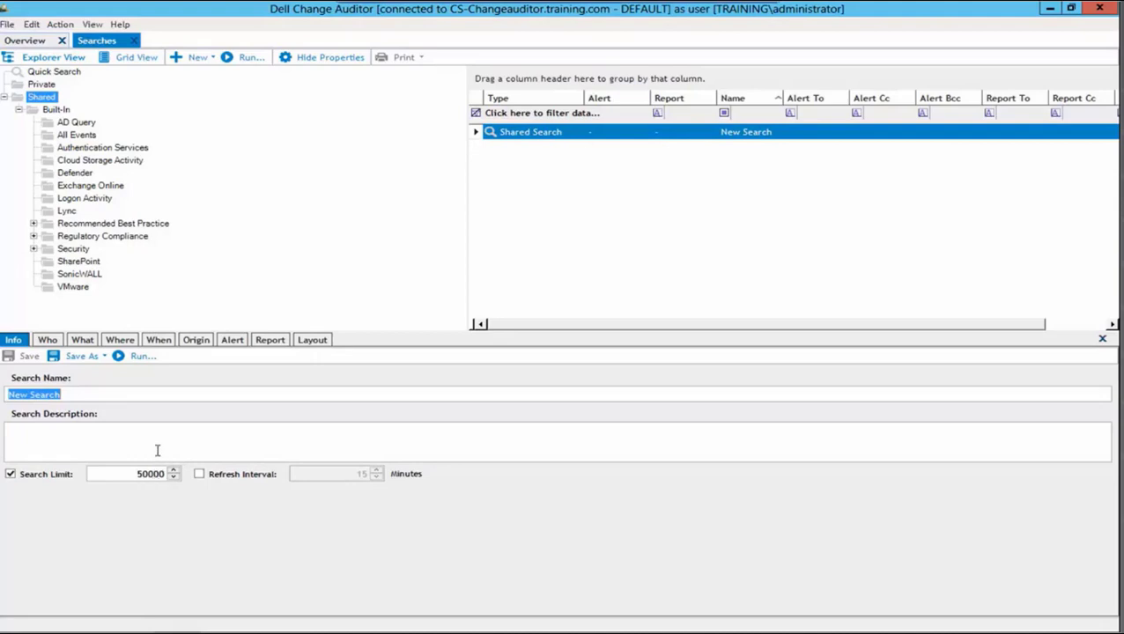
- Examine the Active Directory objects available as Who criteria, highlight Administrator under Users, and close the selection without adding it
left_click(47, 343)
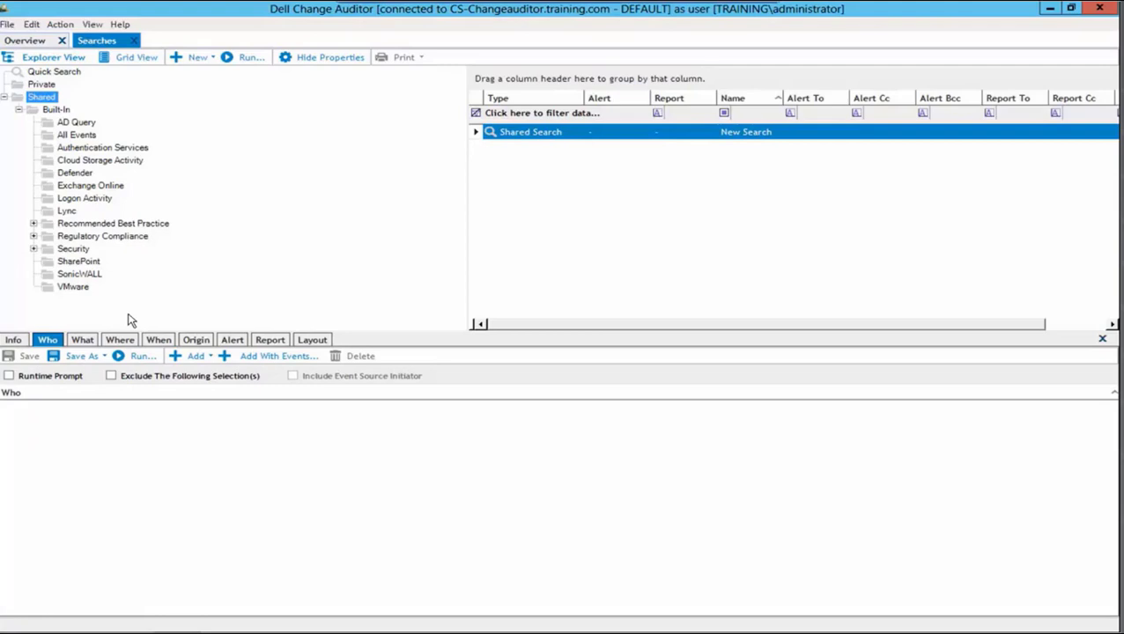
left_click(211, 356)
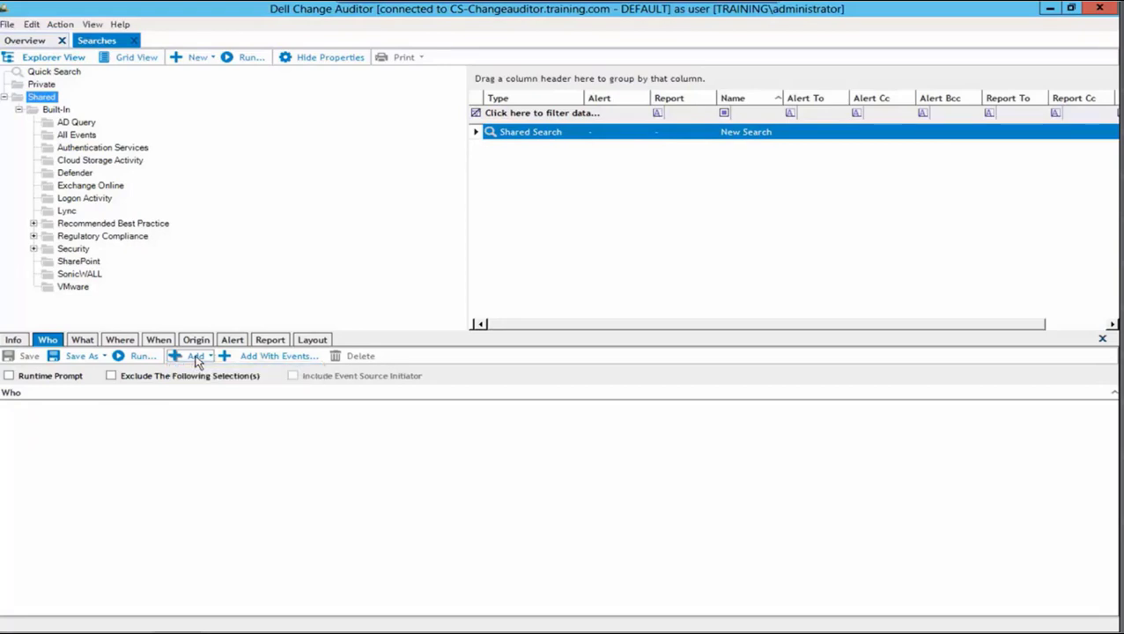
left_click(196, 356)
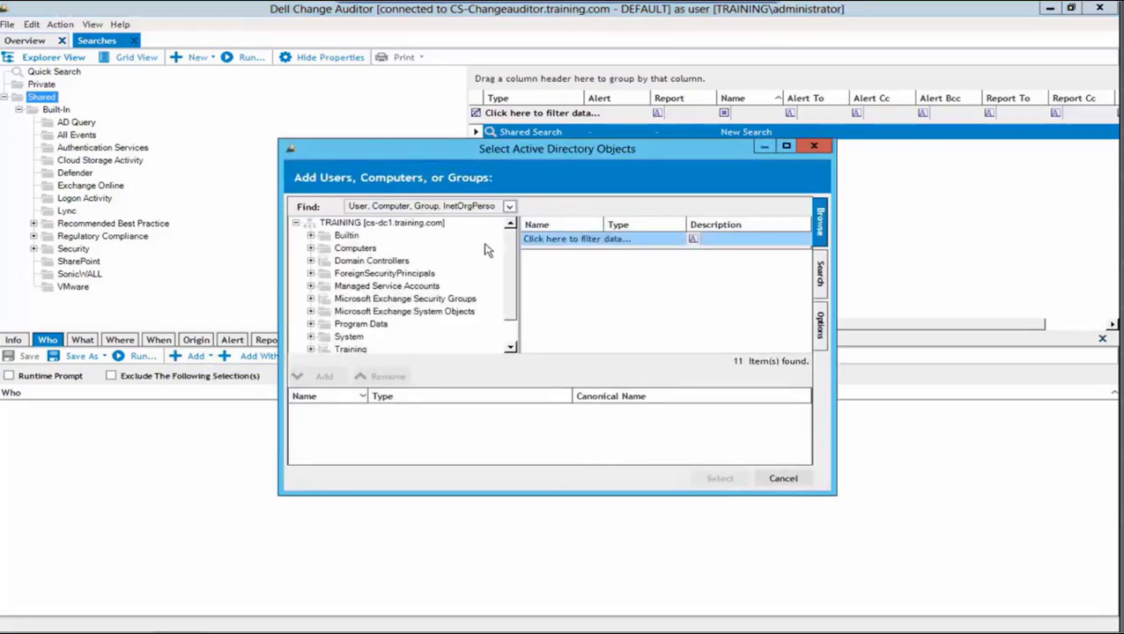
scroll(508, 245, "down", 2)
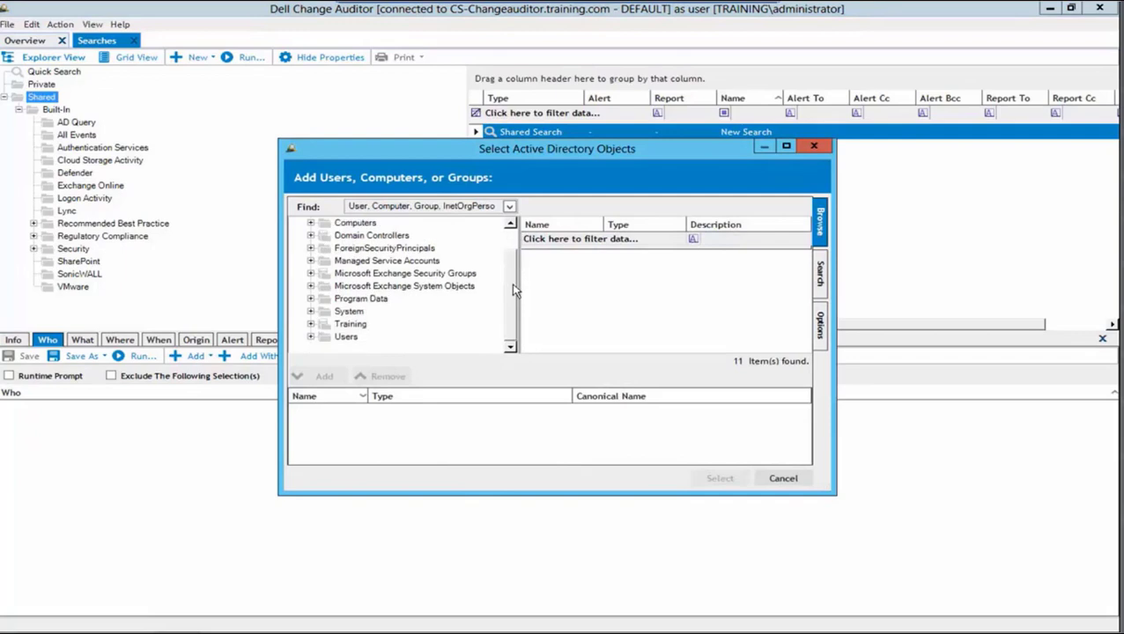
left_click(310, 336)
left_click_drag(511, 245, 510, 267)
left_click(364, 251)
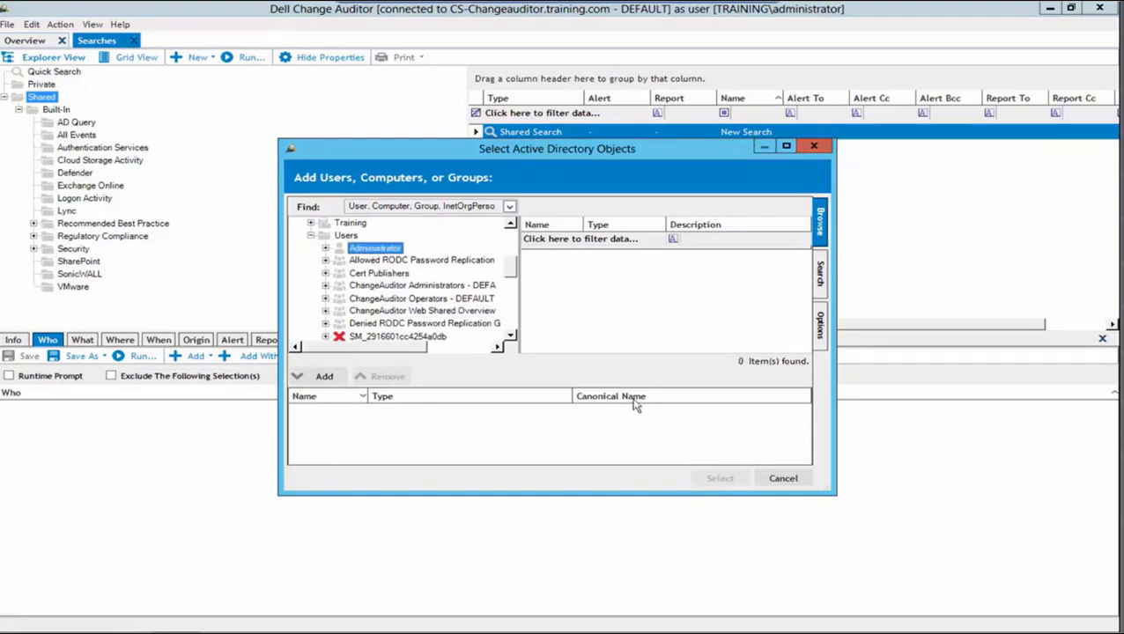
left_click(781, 480)
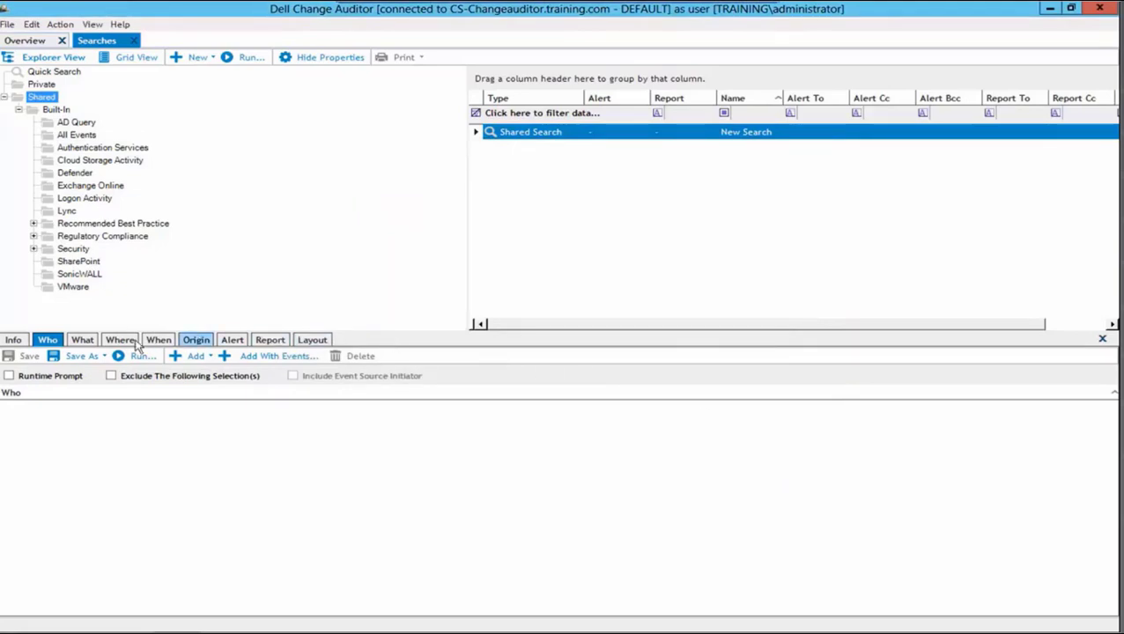
- Explore the Active Directory subsystem as a What criterion, with the scope This Object and the Administrator account under Users selected
left_click(85, 342)
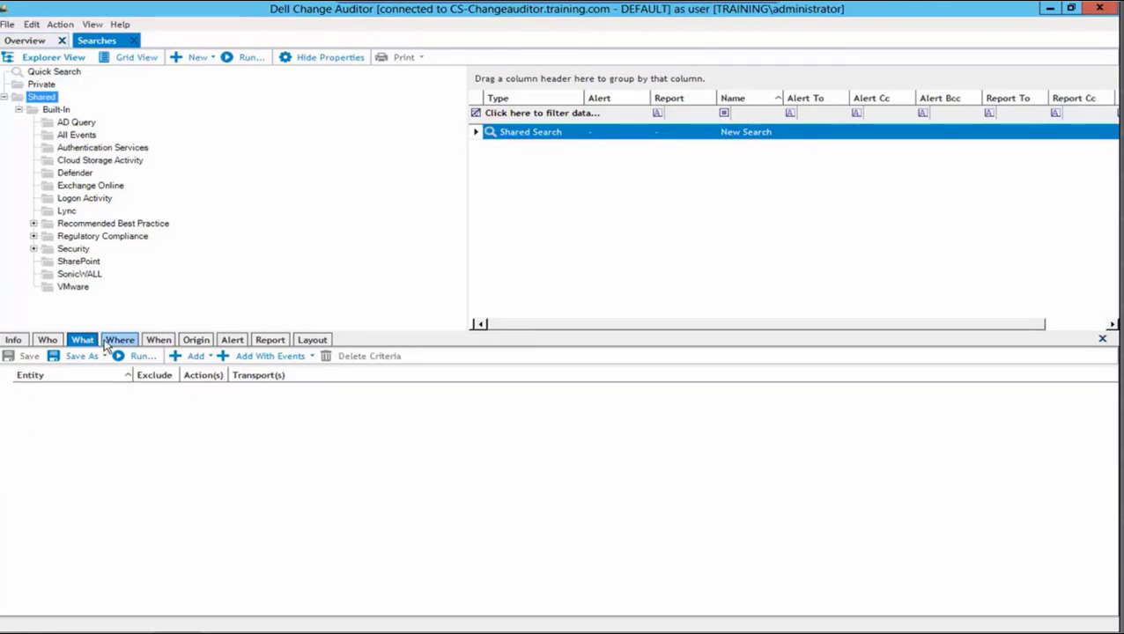
left_click(210, 357)
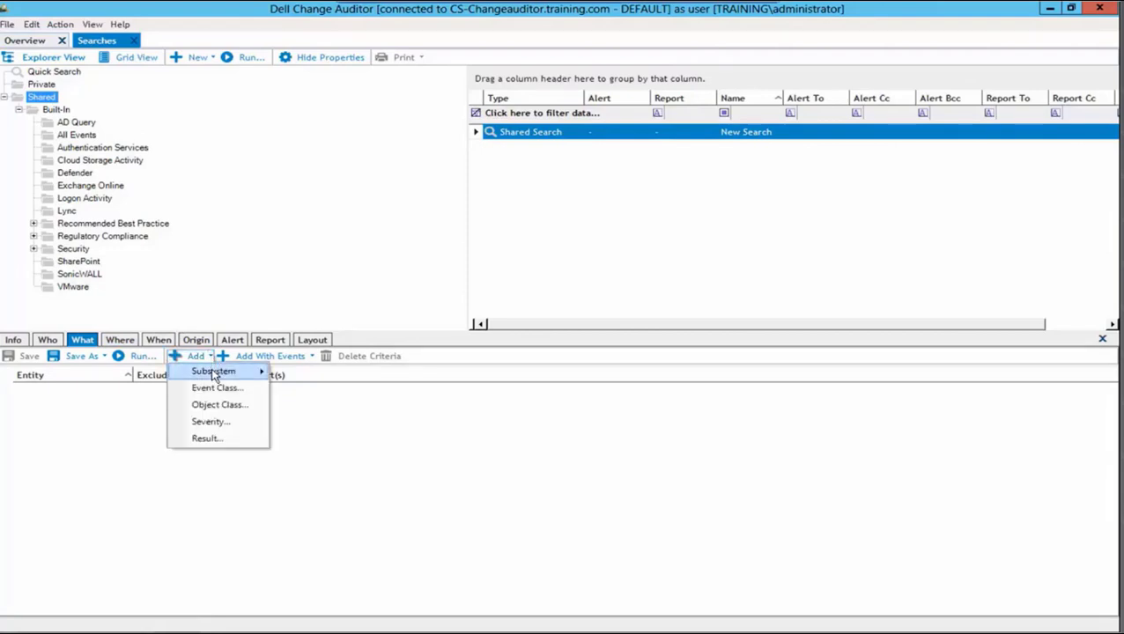
mouse_move(222, 371)
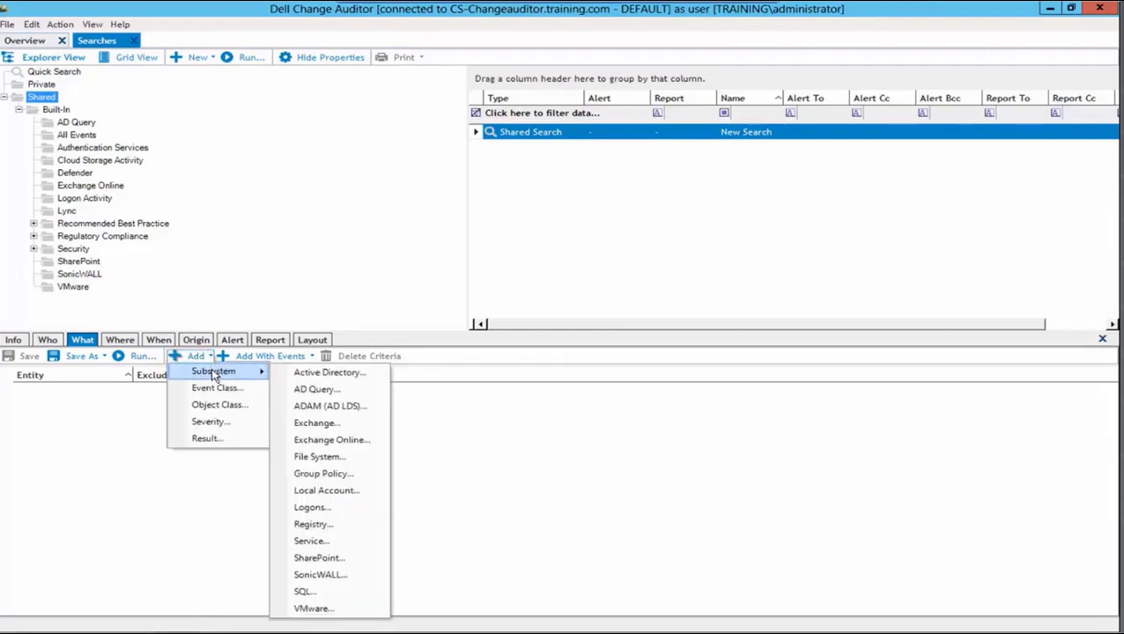
left_click(305, 376)
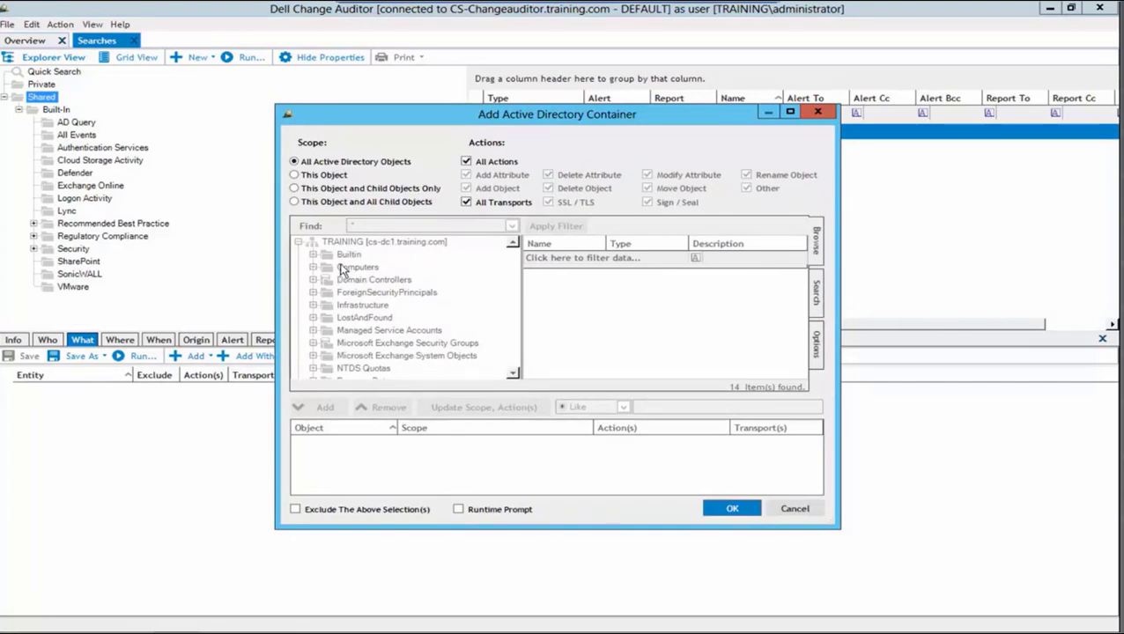
left_click(324, 176)
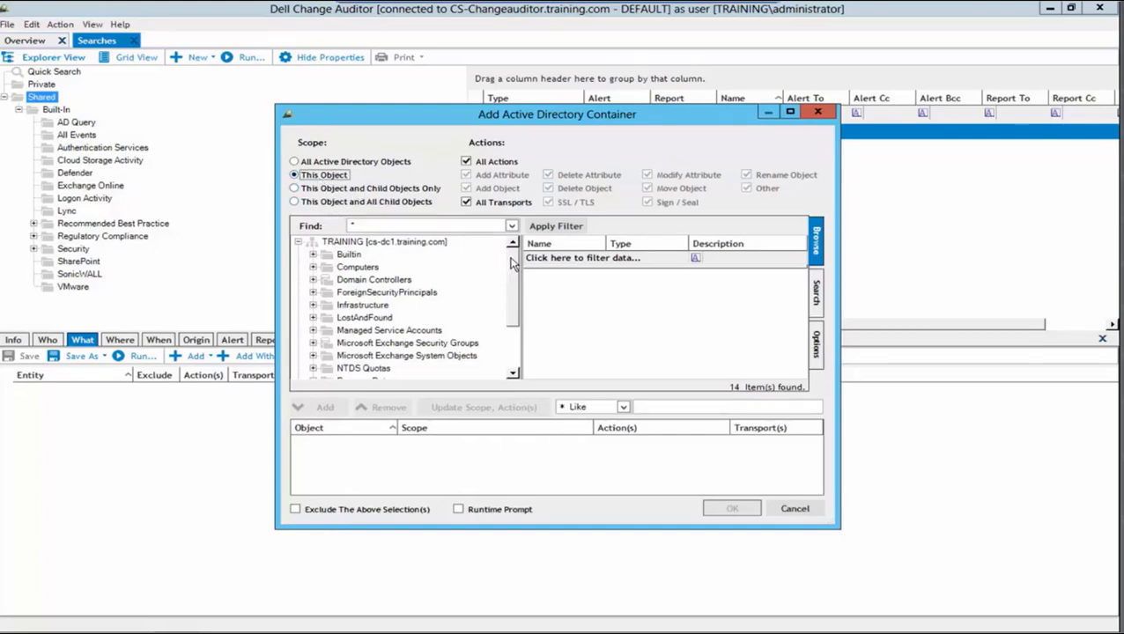
scroll(515, 290, "down", 2)
scroll(516, 306, "down", 1)
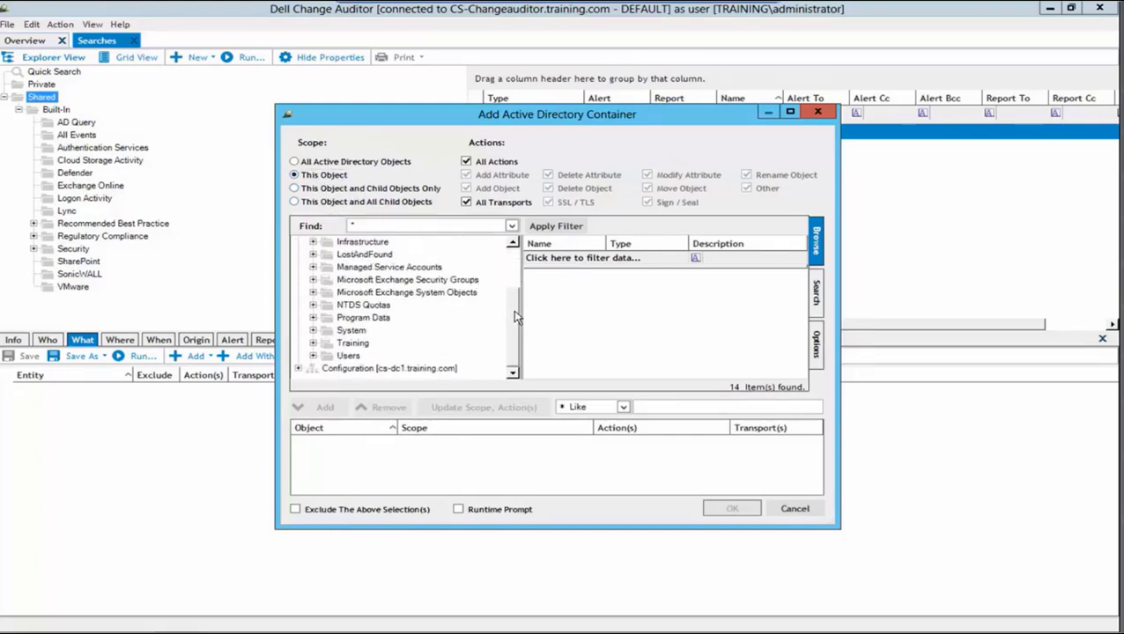
left_click(313, 356)
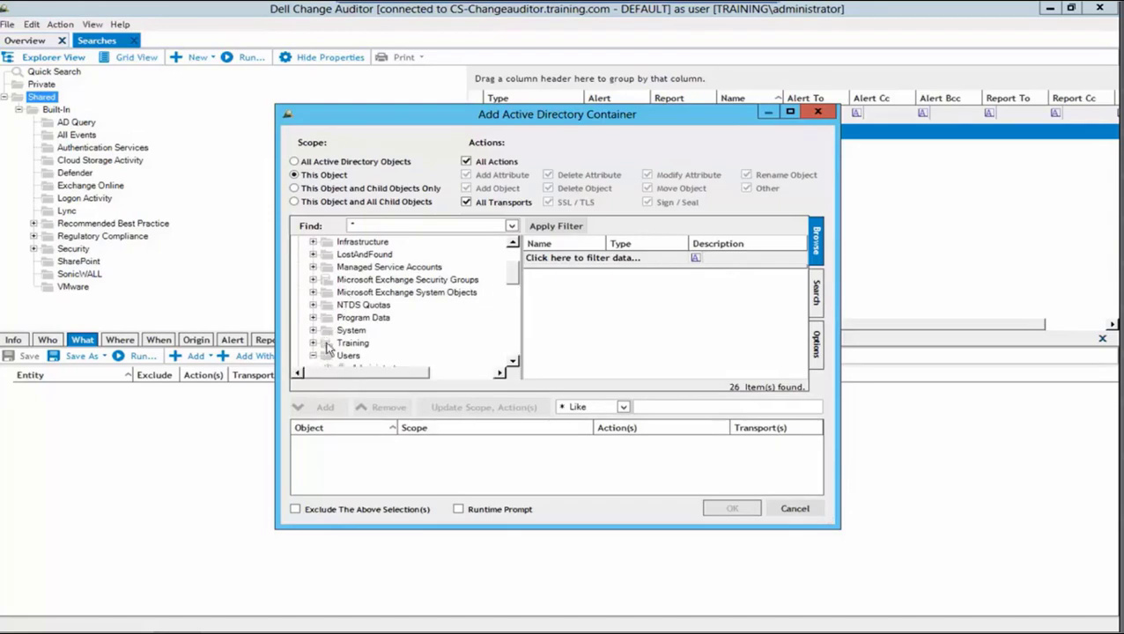
scroll(490, 295, "down", 2)
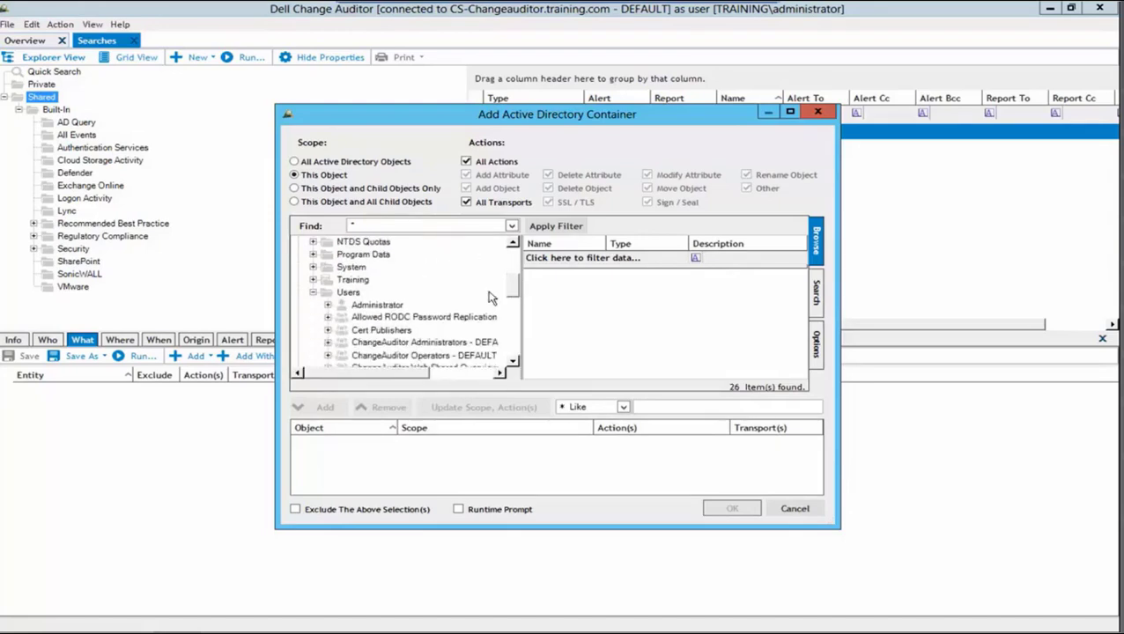
left_click(377, 306)
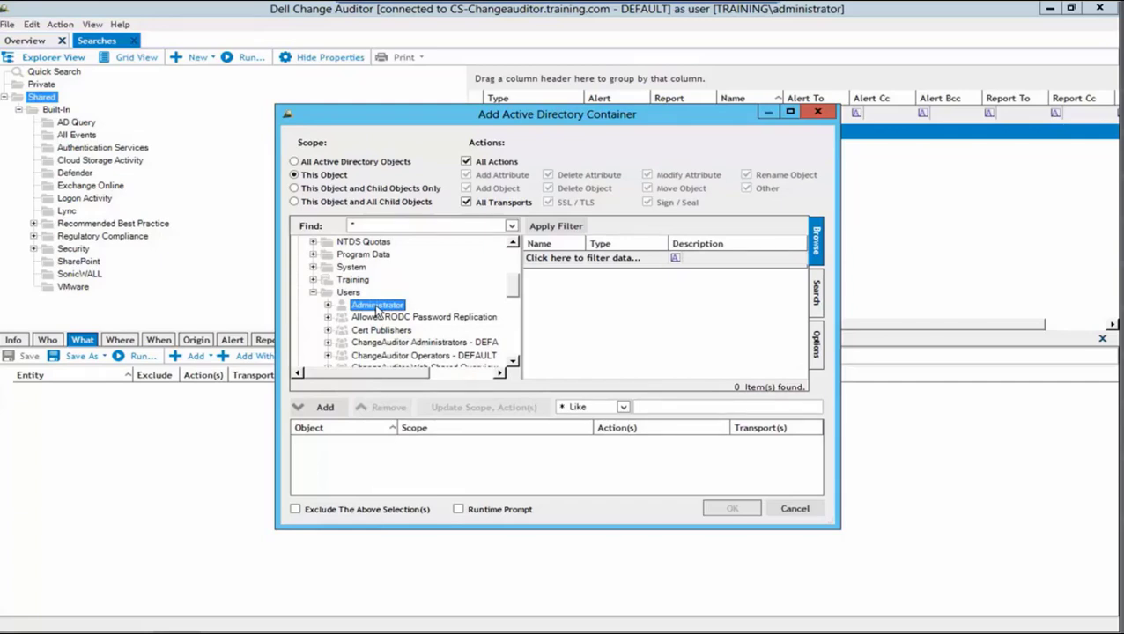
- Try the scope This Object and All Child Objects with the Domain Controllers container, and close the dialog without adding it
left_click(315, 294)
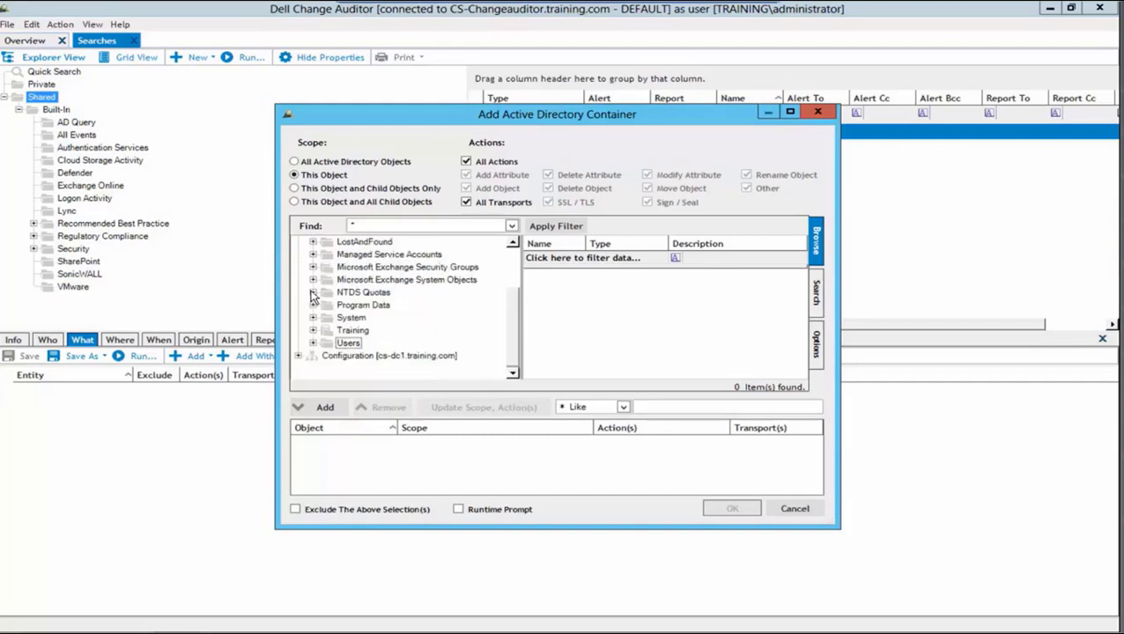
scroll(511, 315, "up", 2)
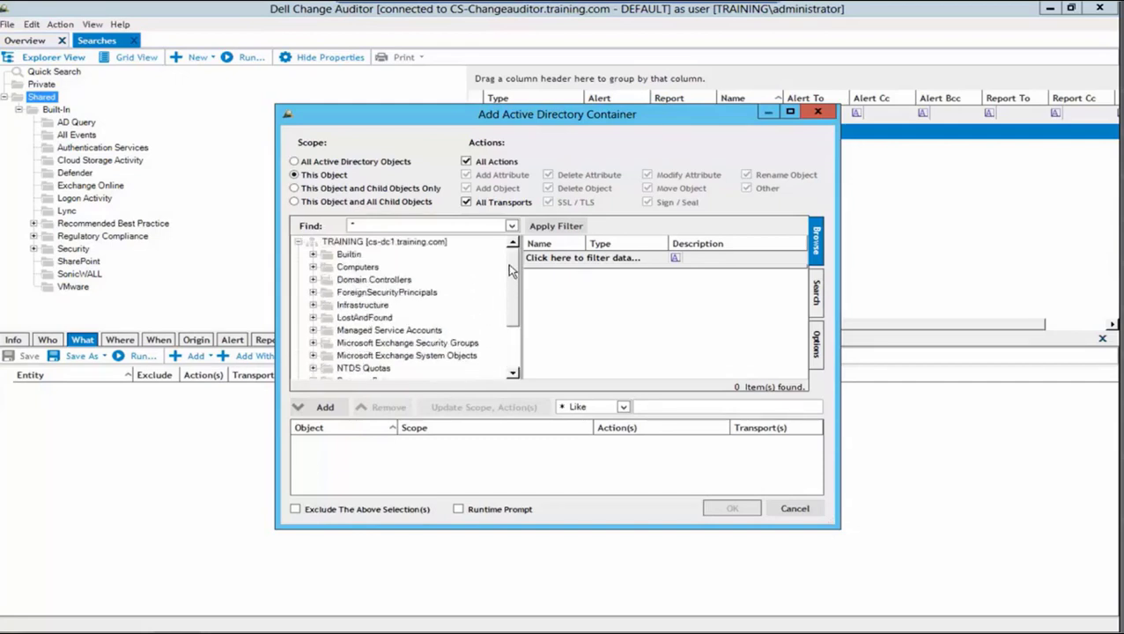
left_click(293, 203)
left_click(352, 280)
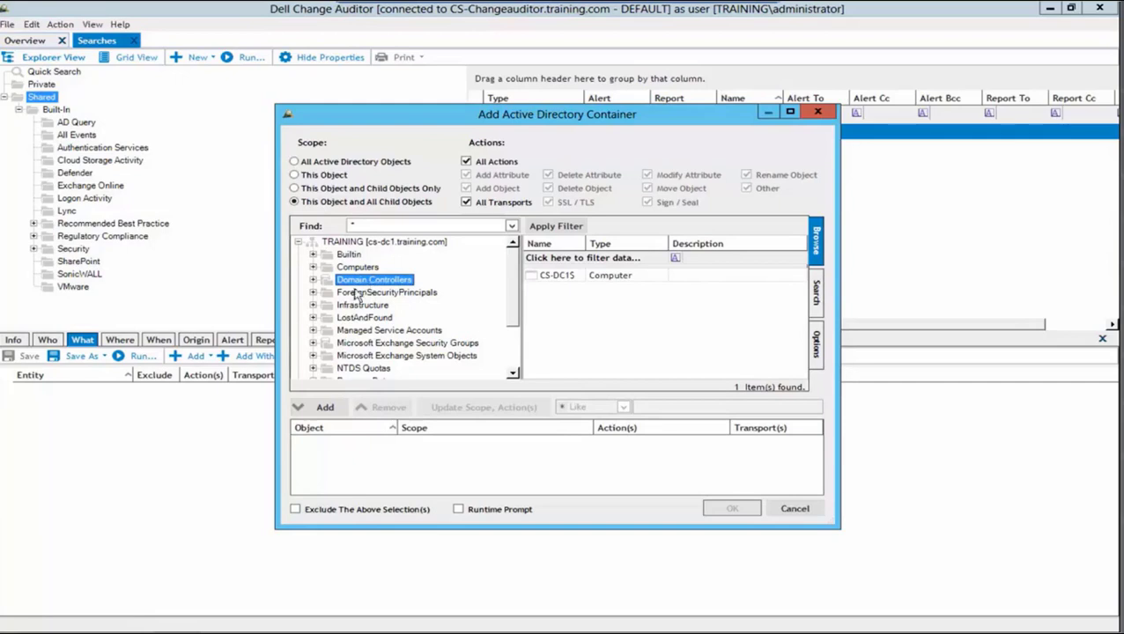
left_click(814, 509)
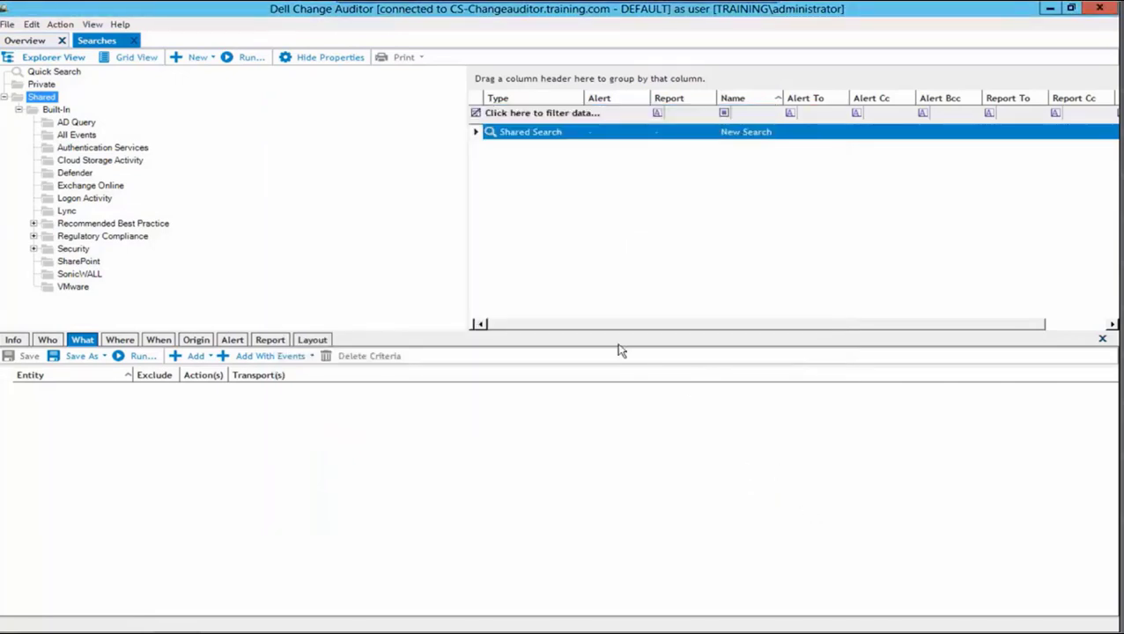
- Filter the event classes available as What criteria by "deleted", and close the list without adding any
left_click(212, 358)
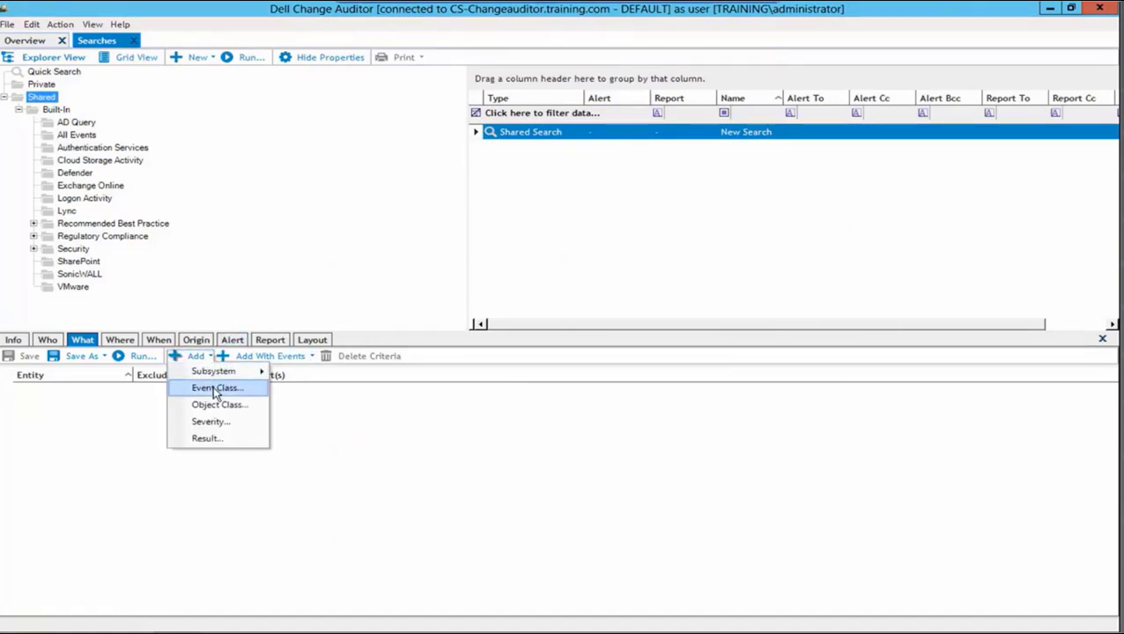
left_click(215, 390)
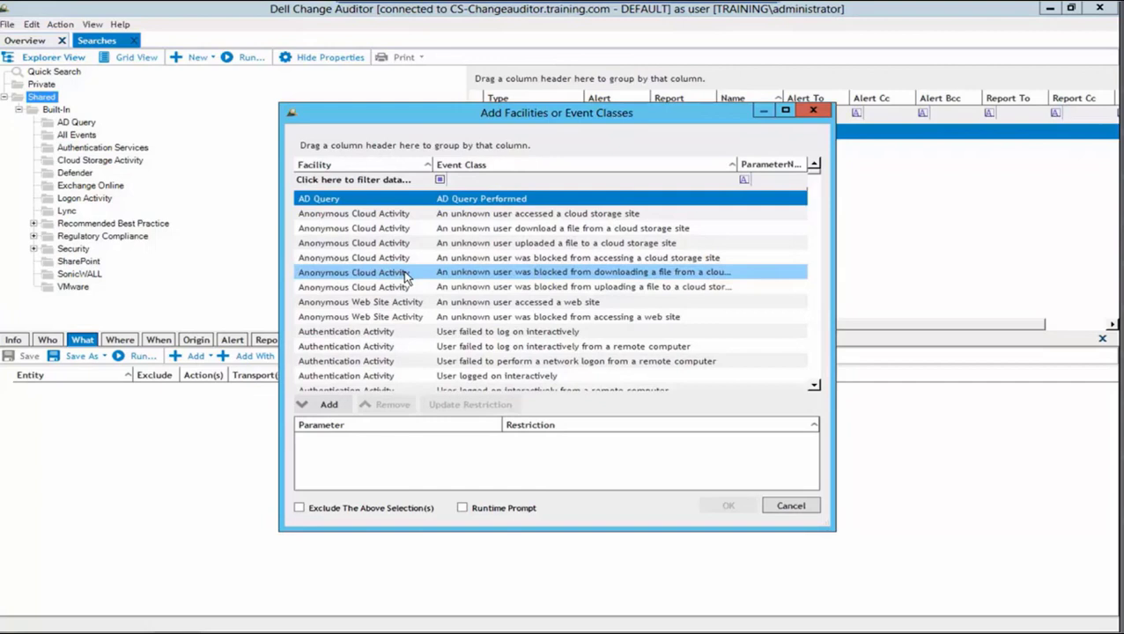
left_click(460, 180)
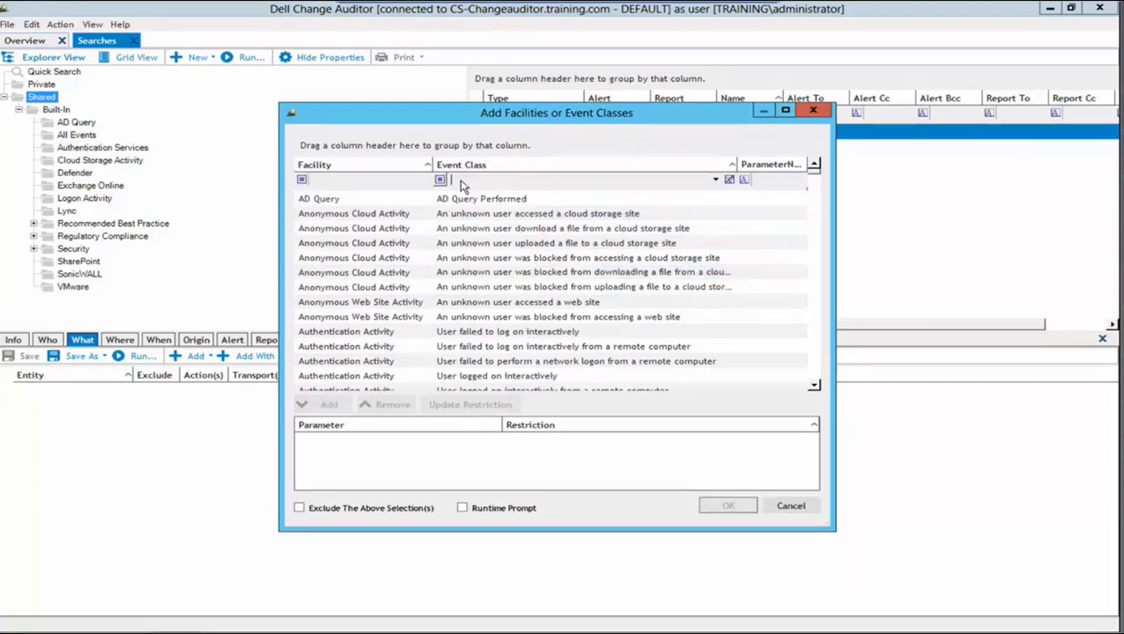
type("delet")
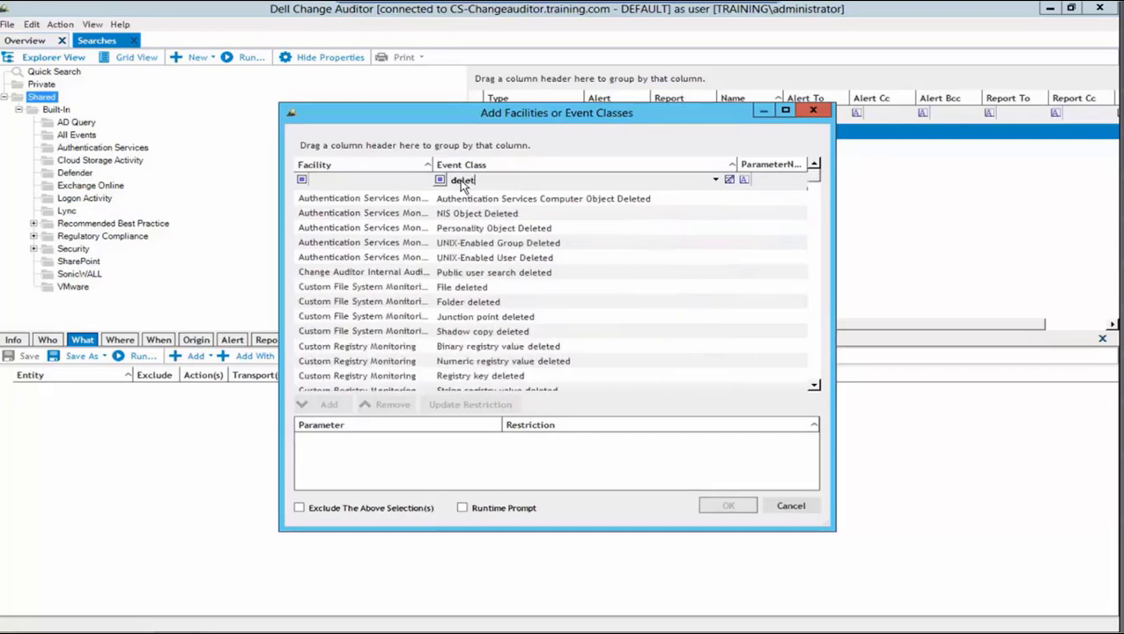
type("ed")
left_click(793, 506)
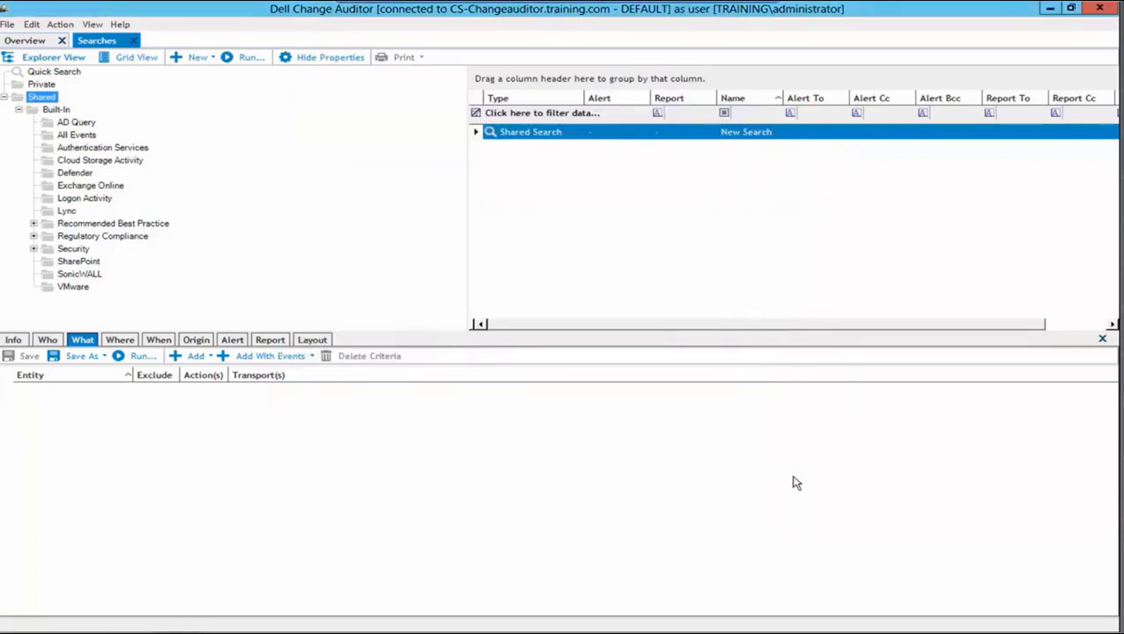
- Filter the object classes available as What criteria by "user", select the user class, and close the list without adding it
left_click(210, 356)
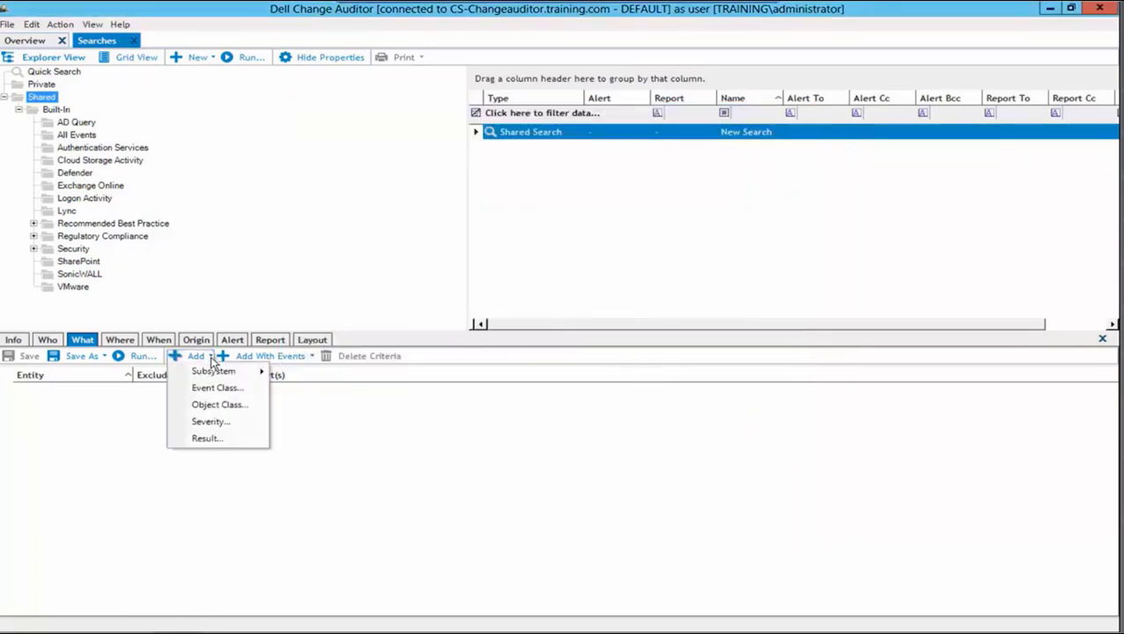
left_click(218, 410)
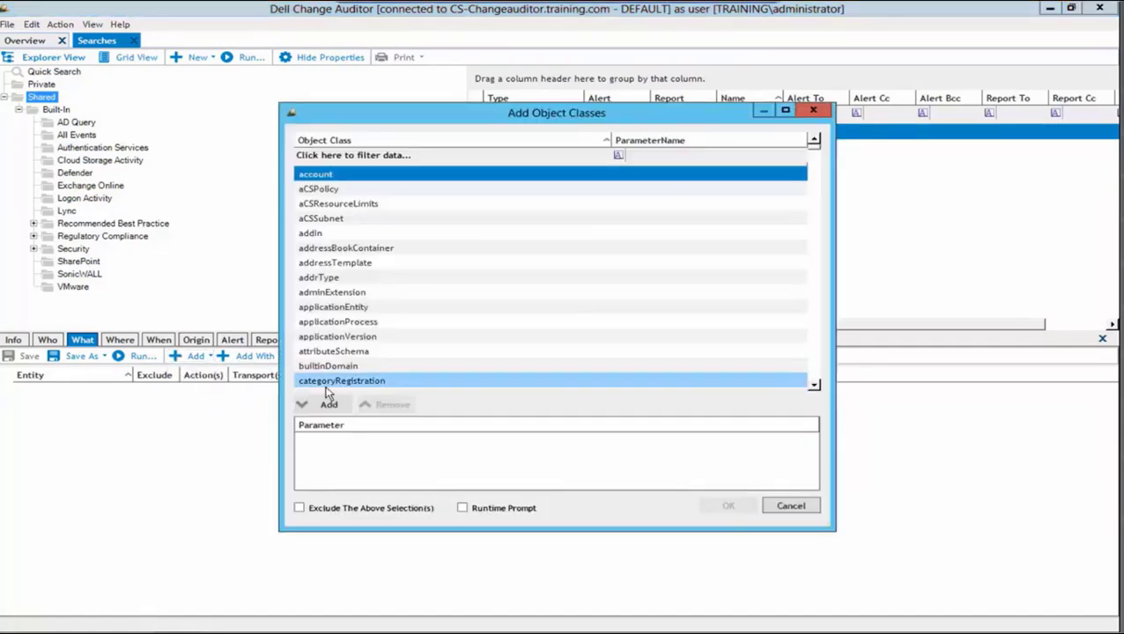
left_click(465, 156)
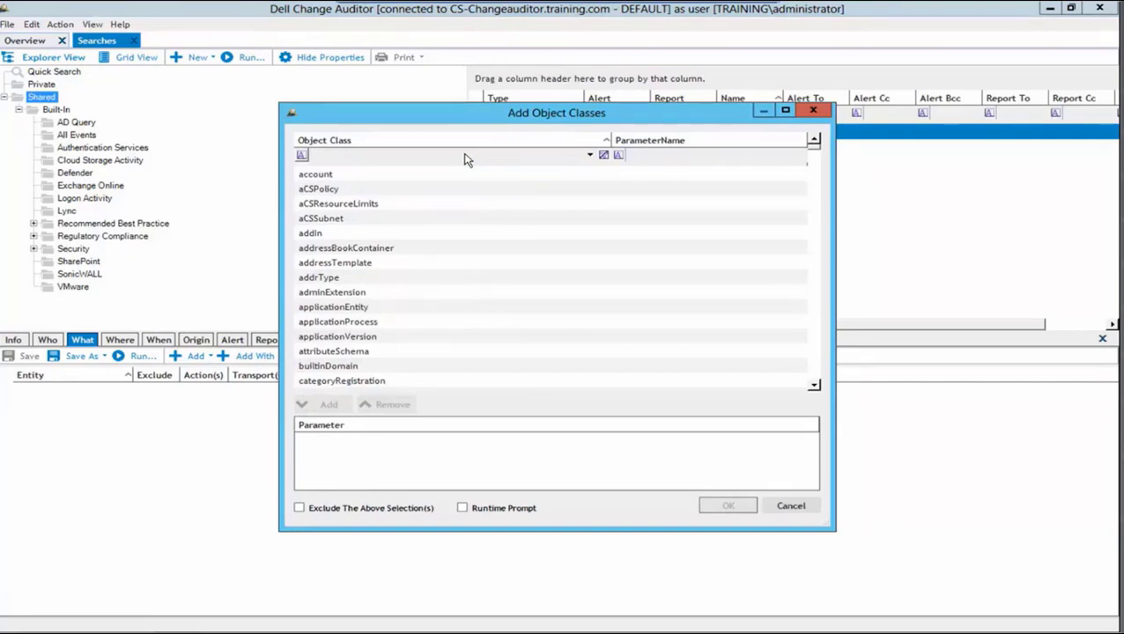
type("user")
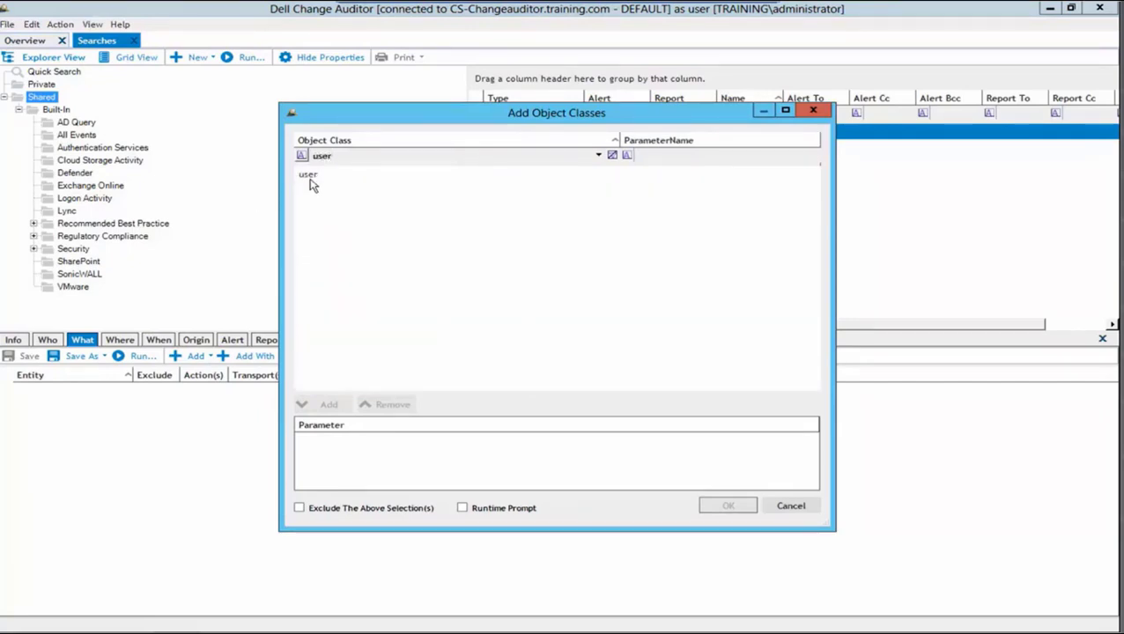
left_click(317, 180)
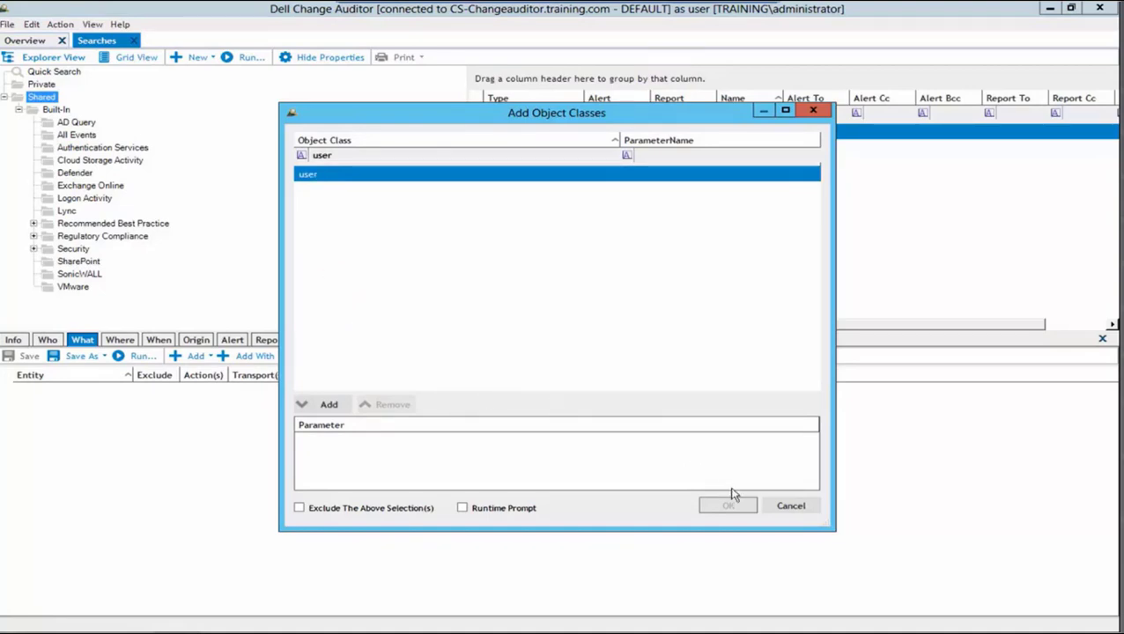
left_click(783, 507)
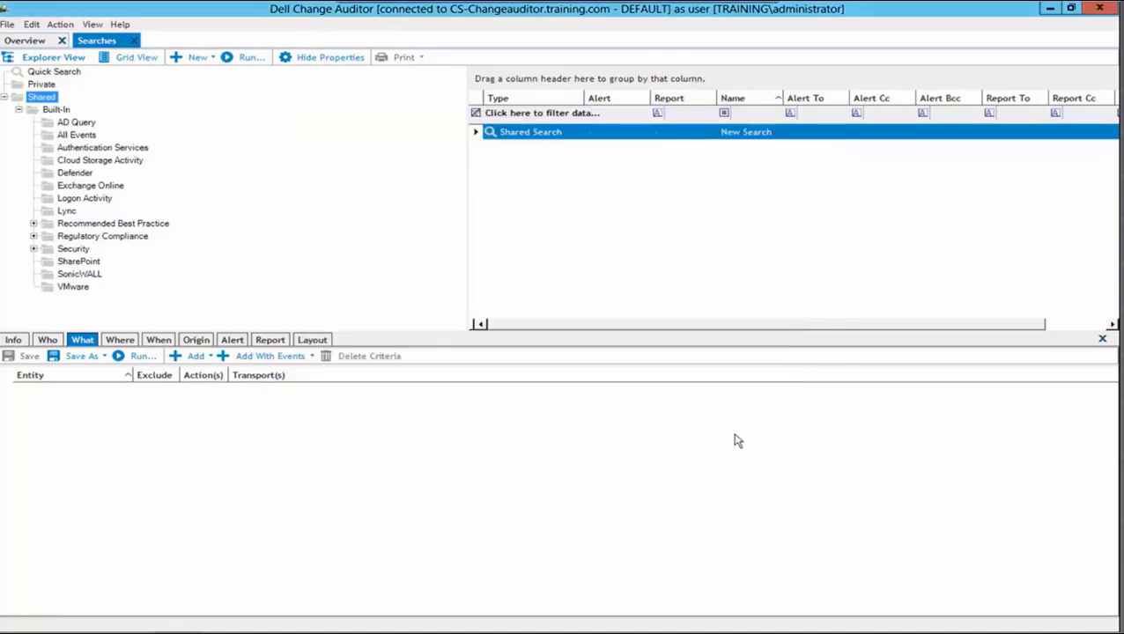
- Look at the severities available as What criteria, and close the list without adding any
left_click(210, 358)
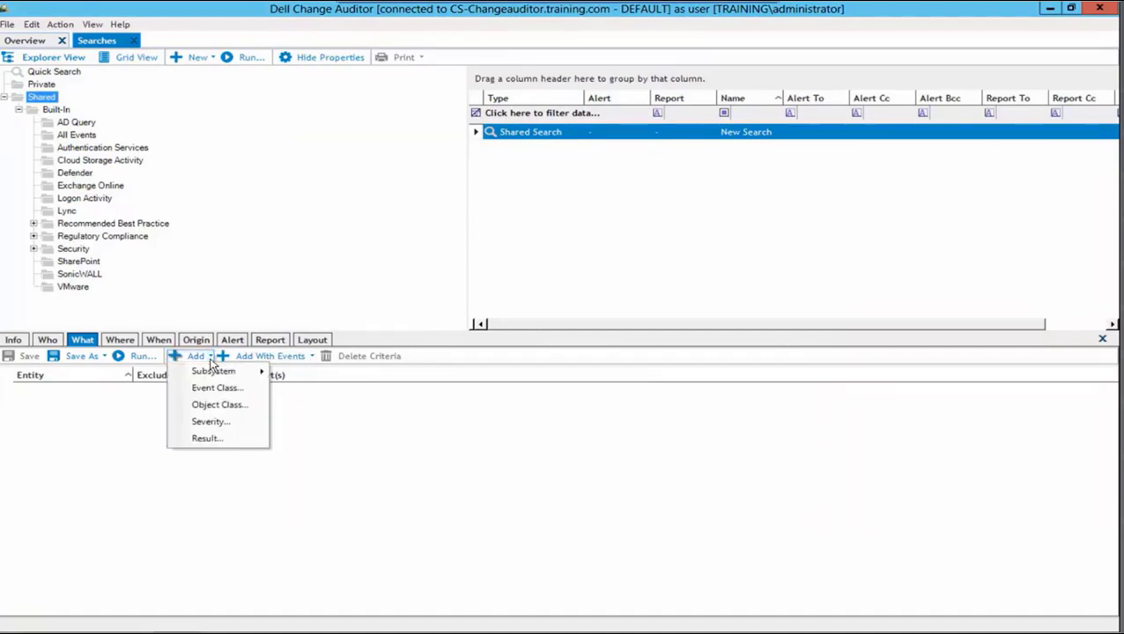
left_click(209, 422)
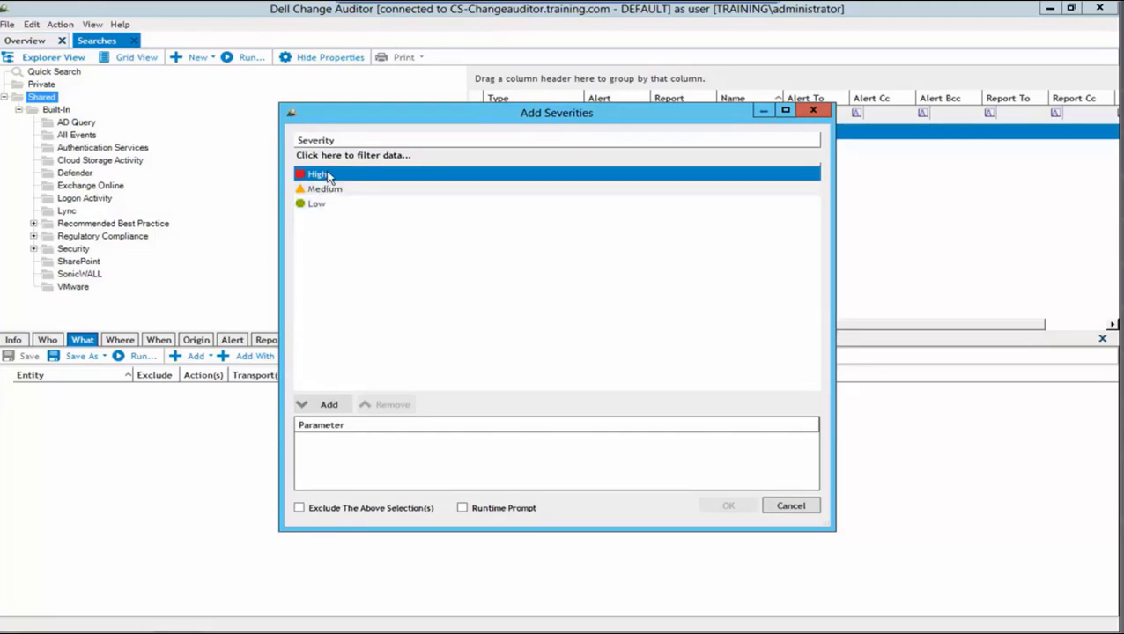
left_click(790, 506)
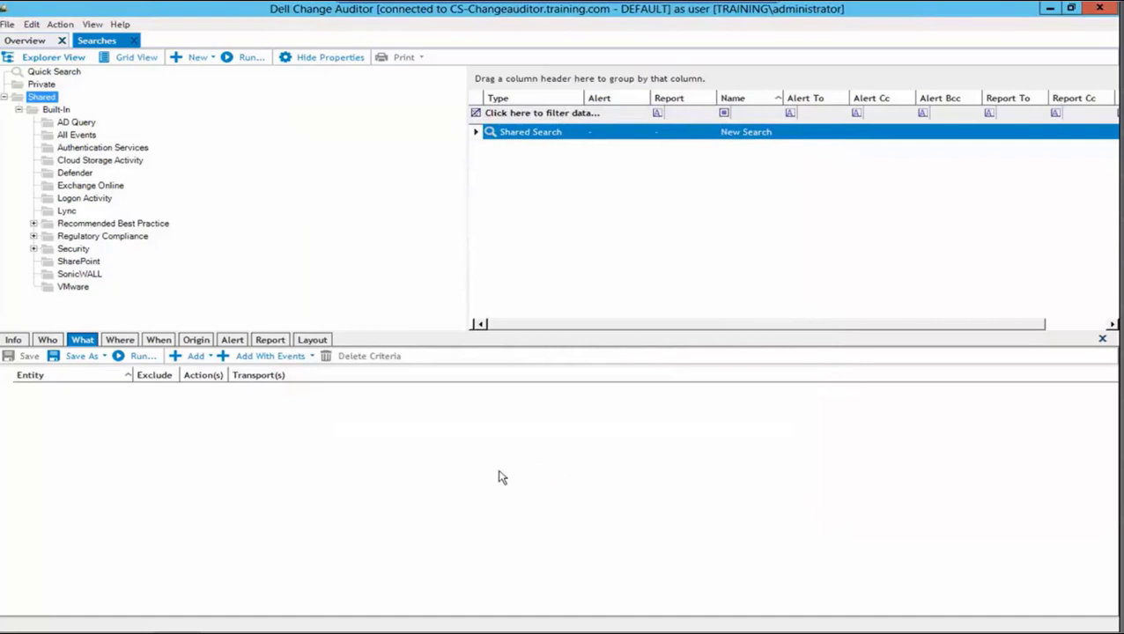
- Explore the results available as What criteria, highlighting Success, Failed and Protected, and close the list without adding any
left_click(194, 356)
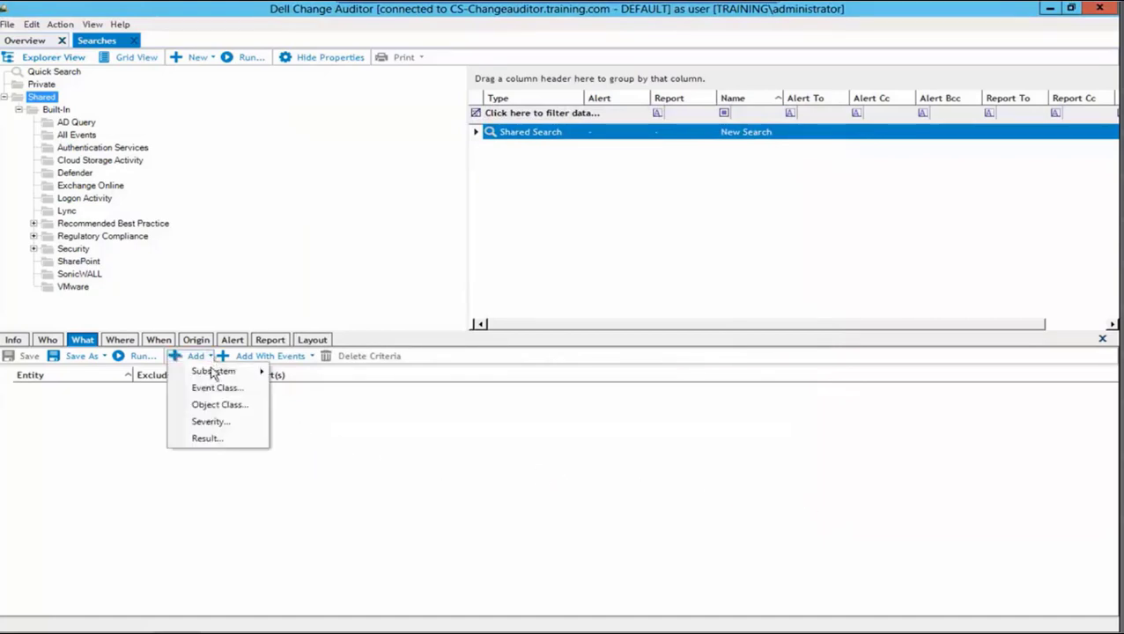
left_click(214, 440)
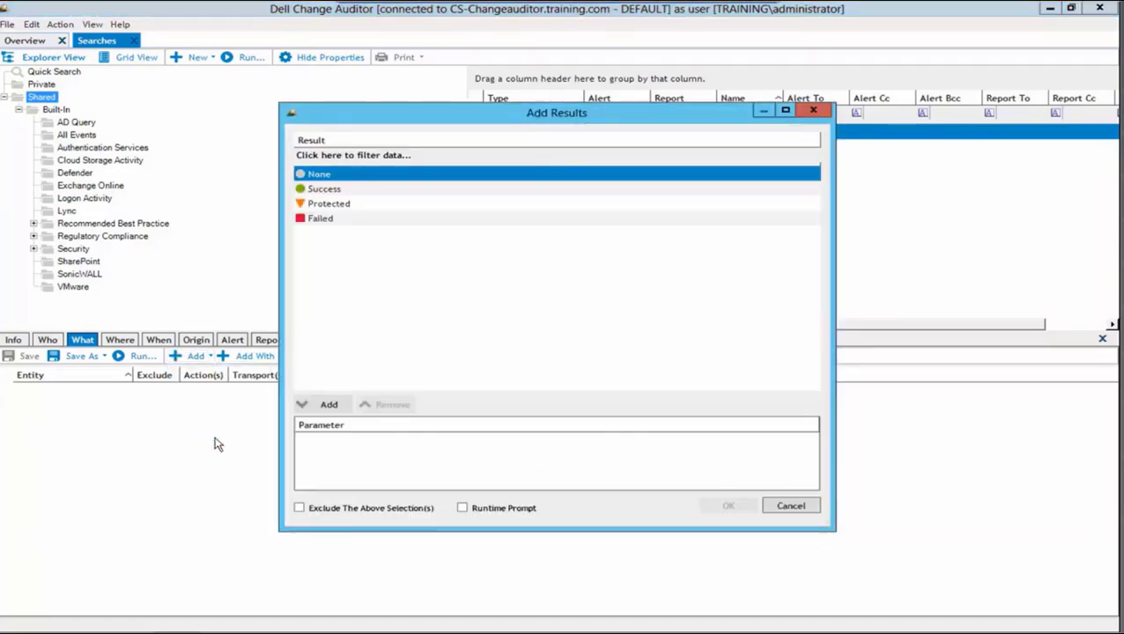
left_click(322, 189)
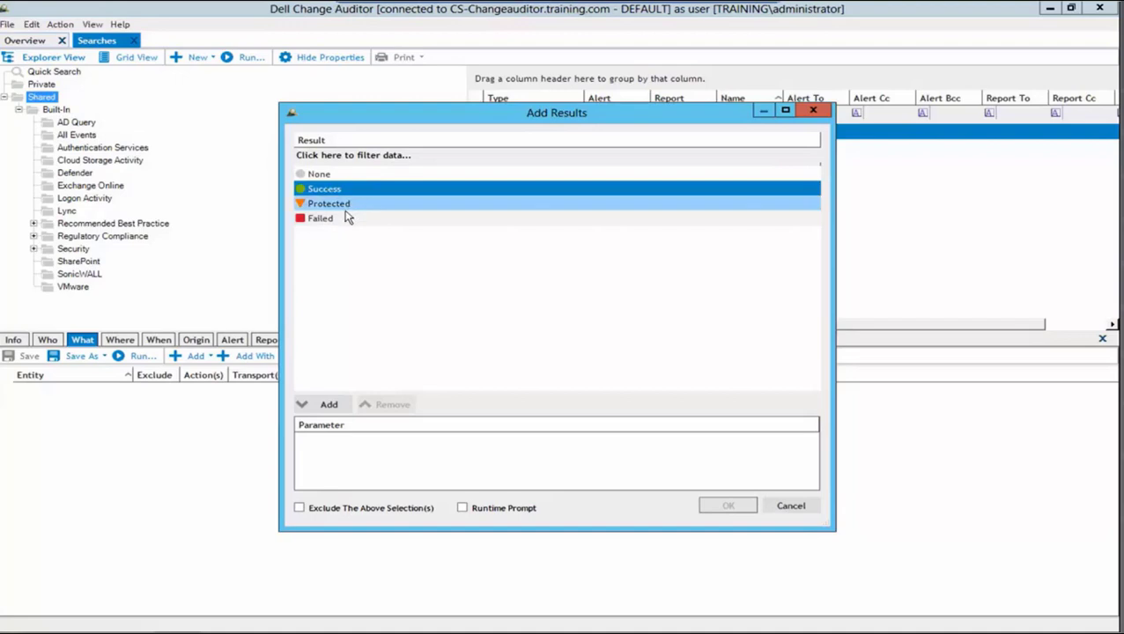
left_click(344, 220)
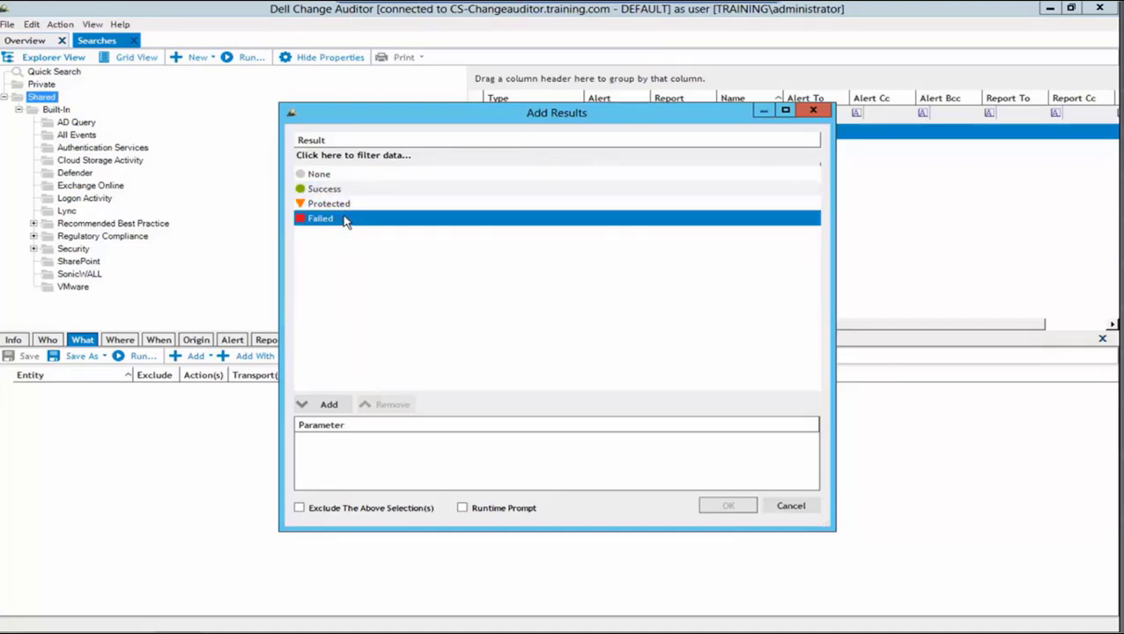
key("Up")
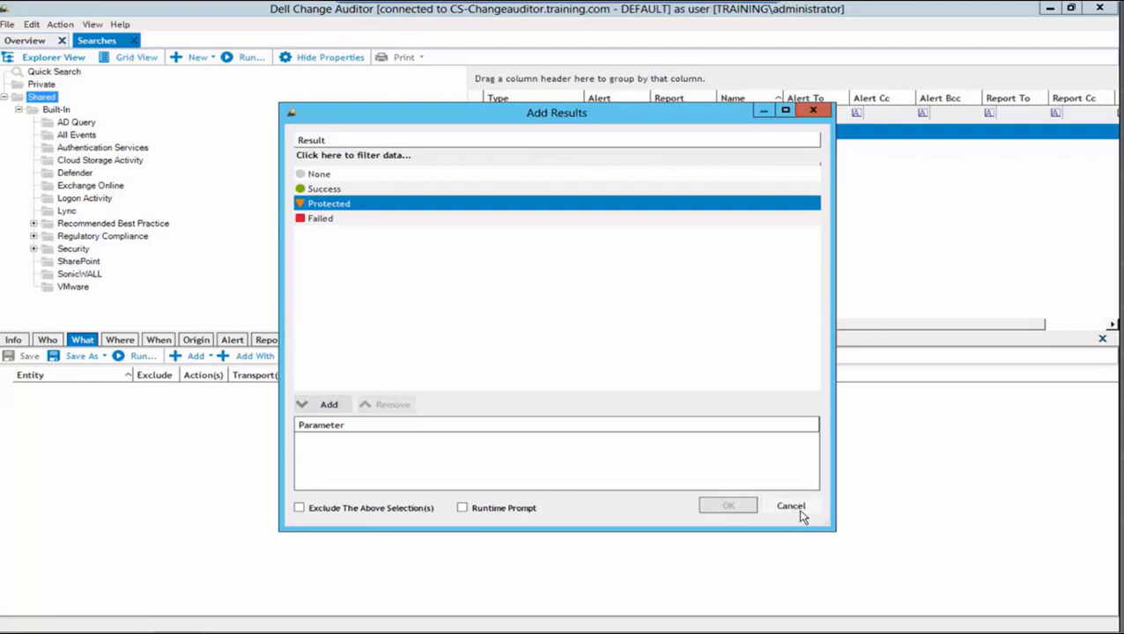
left_click(791, 507)
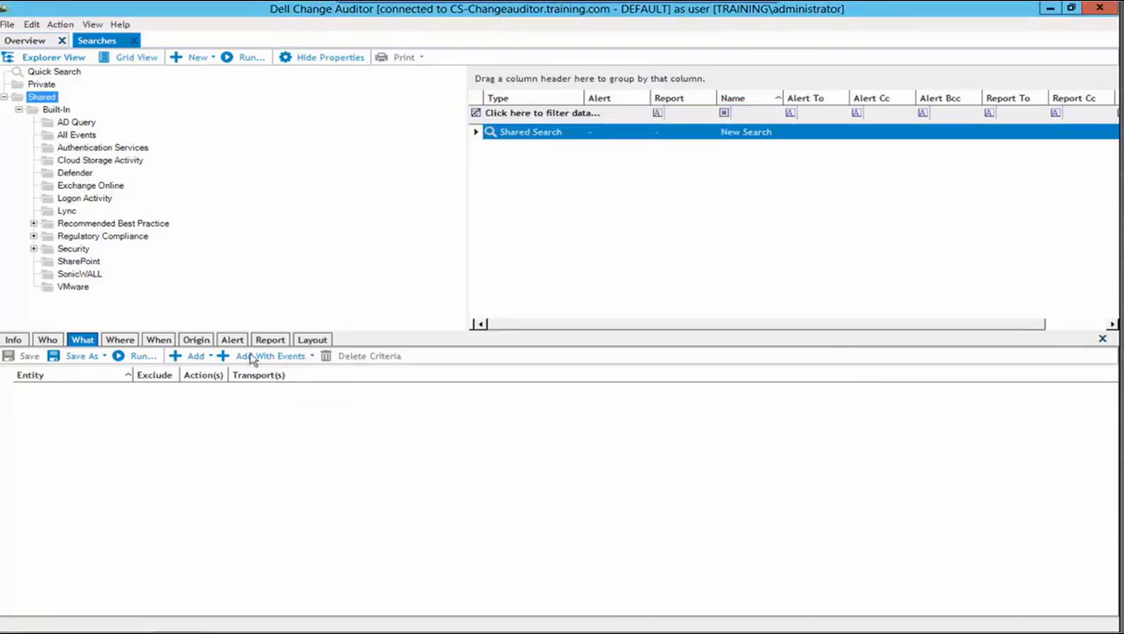
- Explore the Where criteria, select CS-DC1$ under Domain Controllers, and close the dialog without adding it
left_click(121, 341)
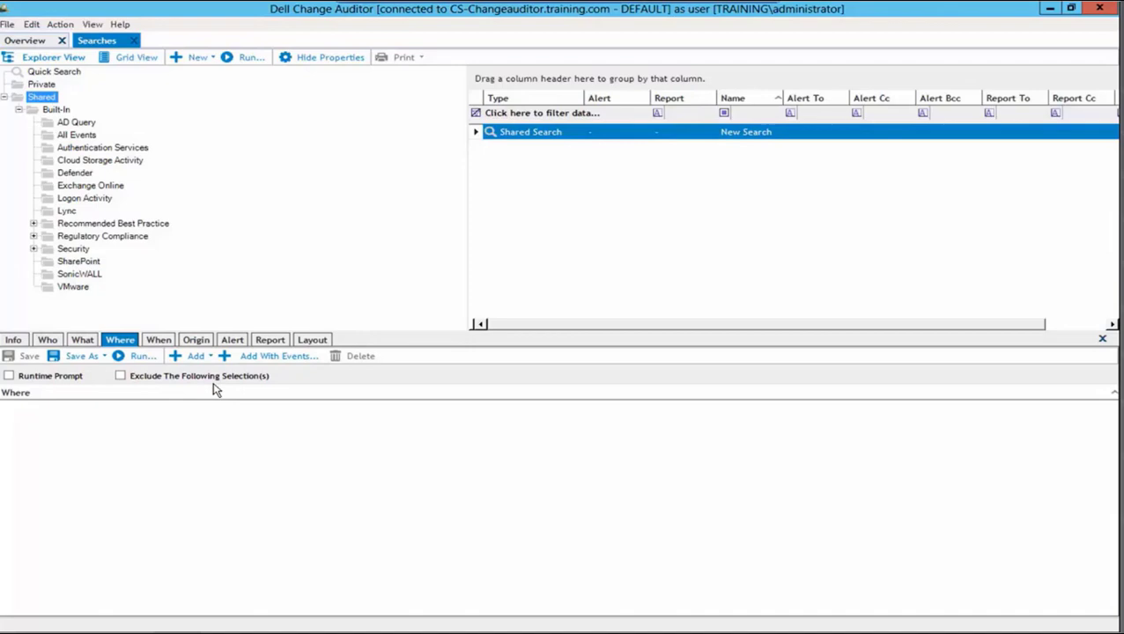
left_click(195, 357)
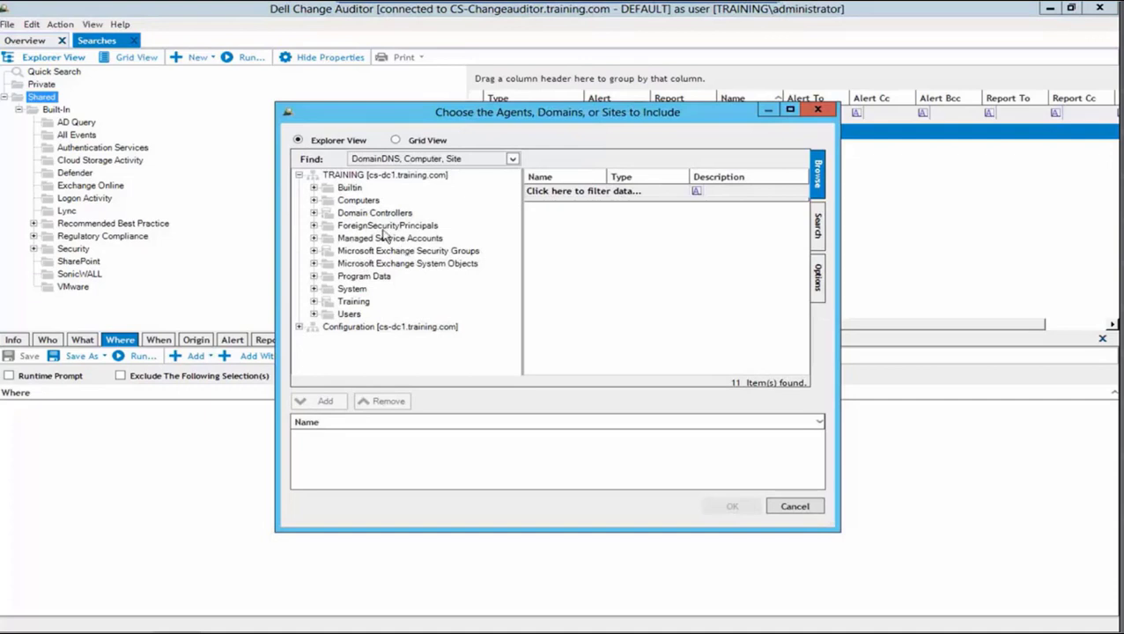
left_click(314, 213)
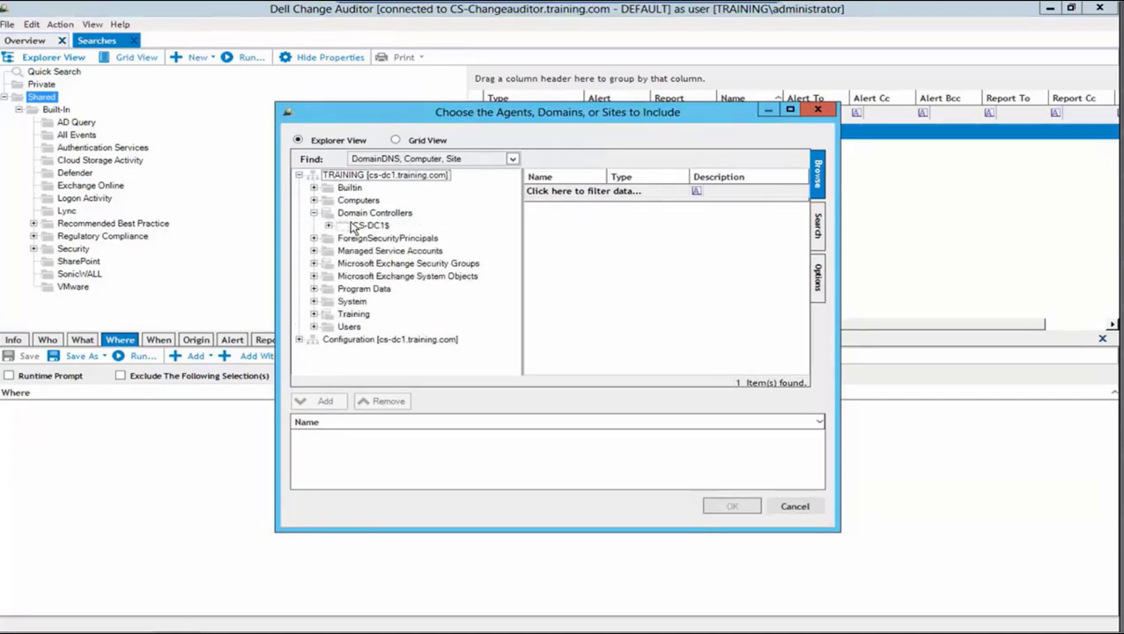
left_click(359, 225)
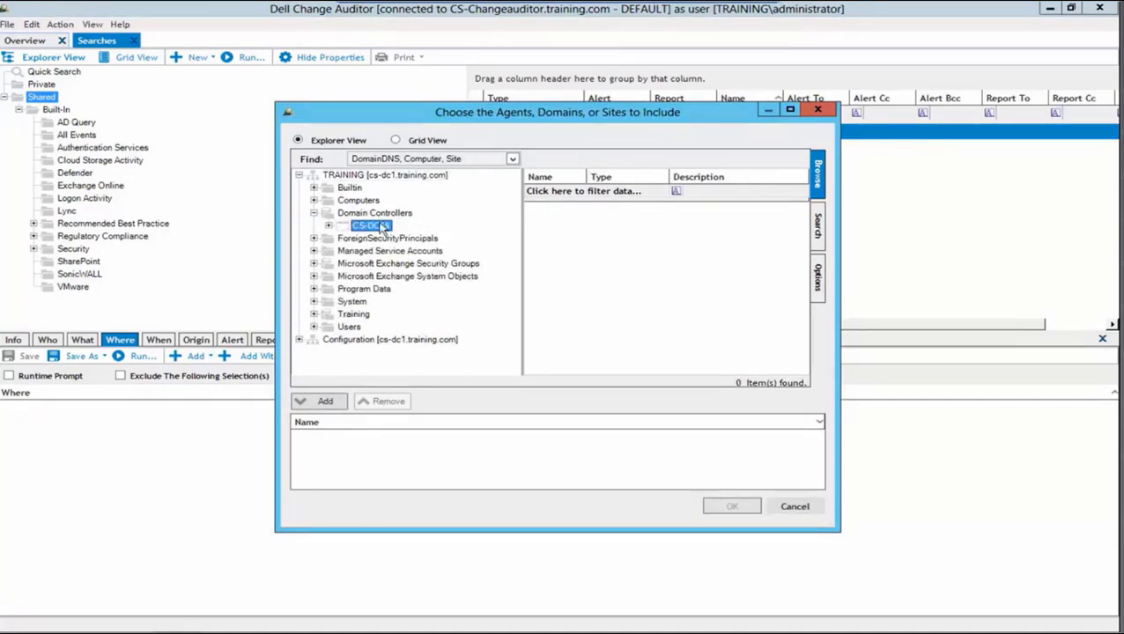
left_click(795, 508)
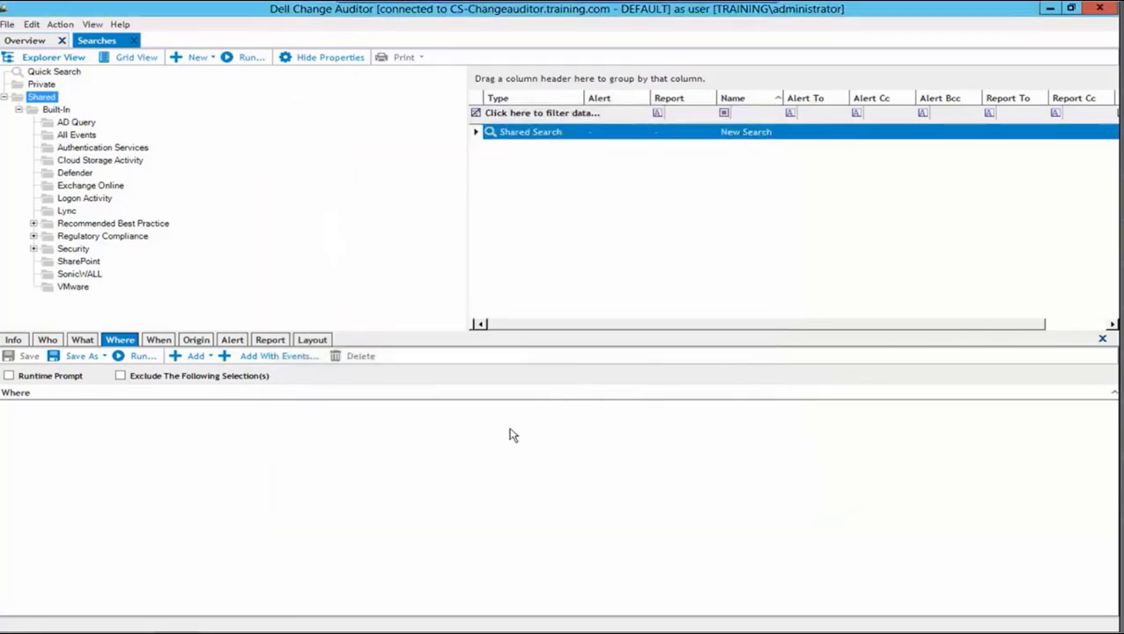
- Examine the periods offered for a This date interval in the When criteria, and try the Last interval with its time units
left_click(158, 340)
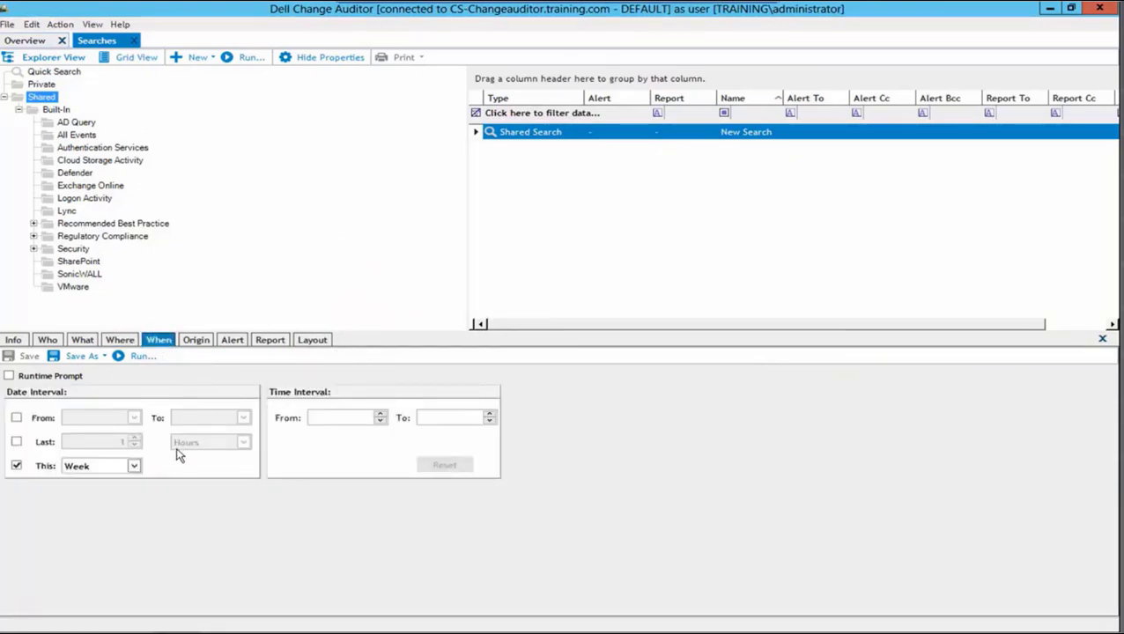
left_click(135, 468)
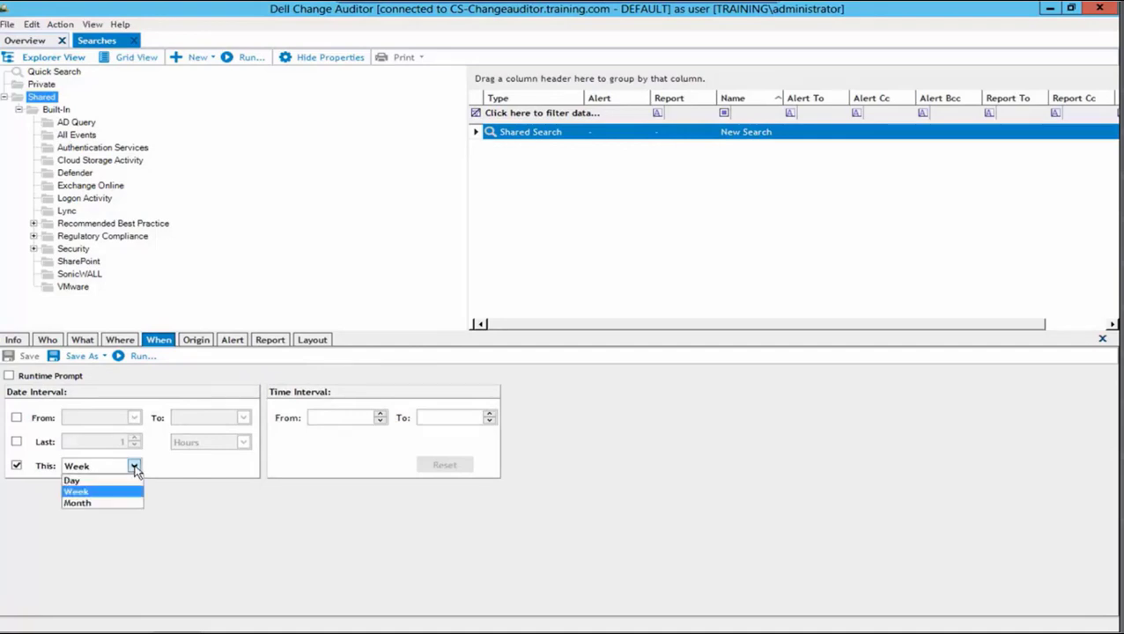
left_click(25, 446)
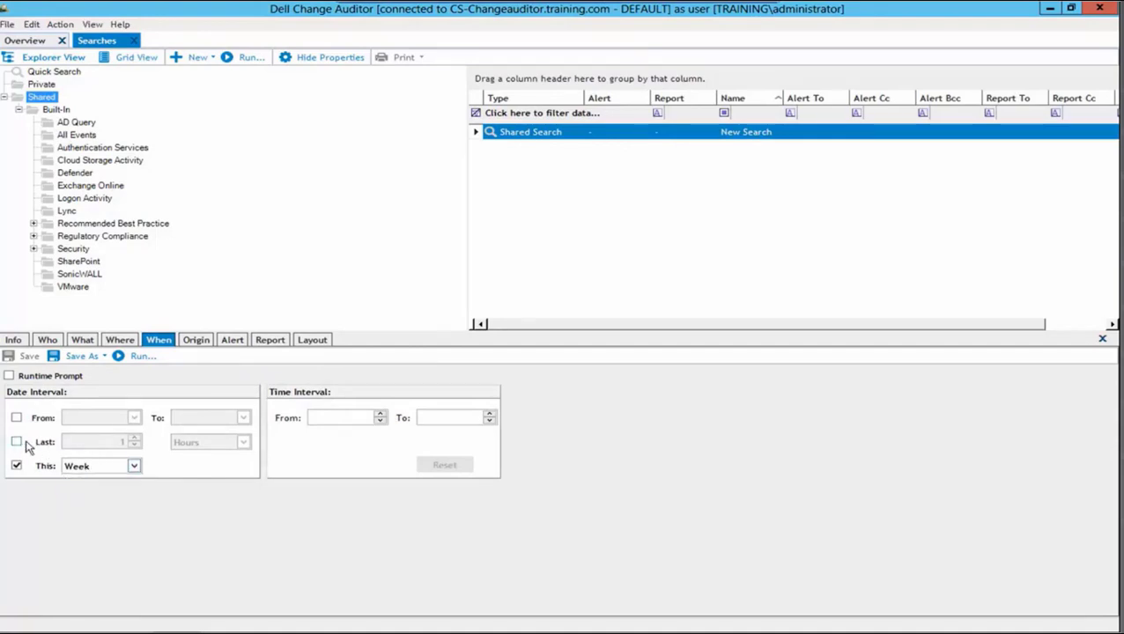
left_click(17, 442)
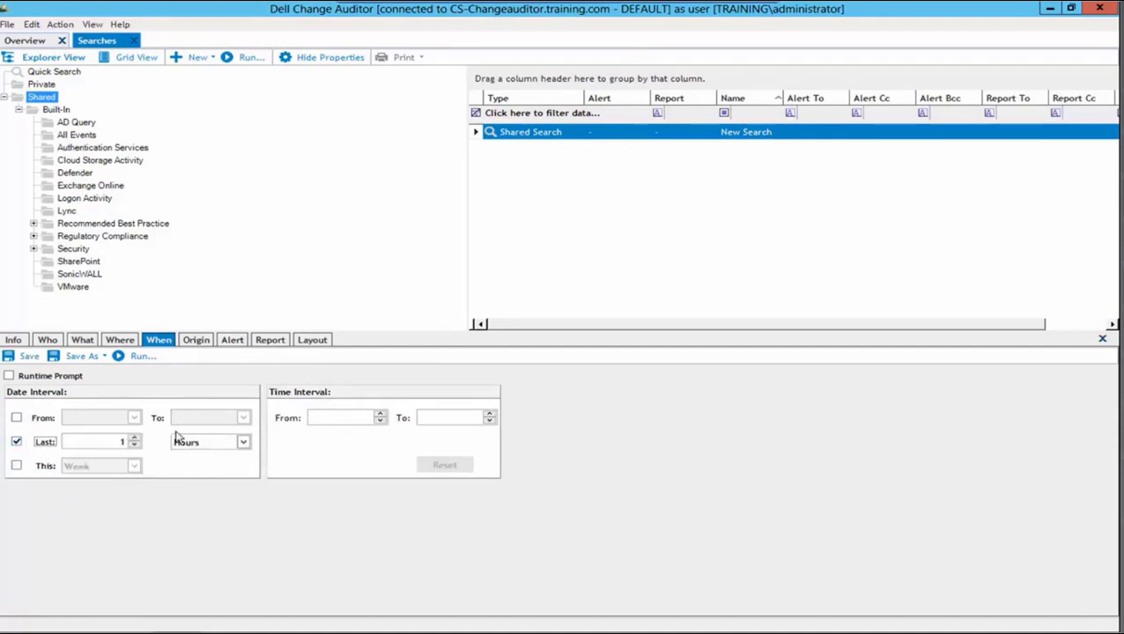
left_click(244, 443)
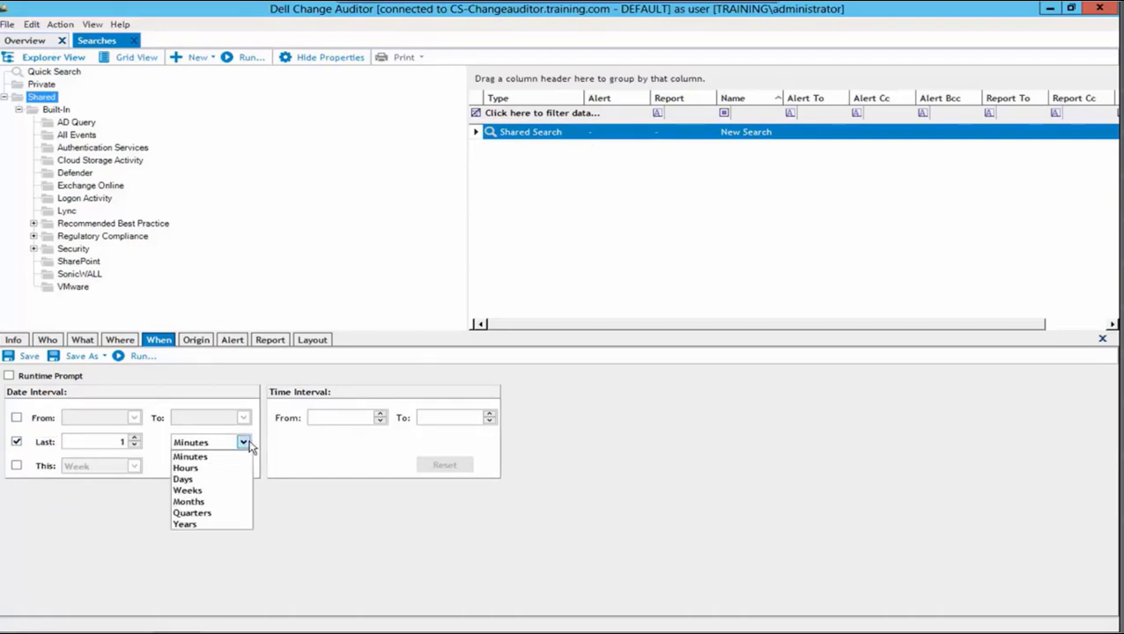
- Set the date interval of the When criteria to run from 12/01/2014 to 12/31/2014
left_click(44, 420)
left_click(18, 419)
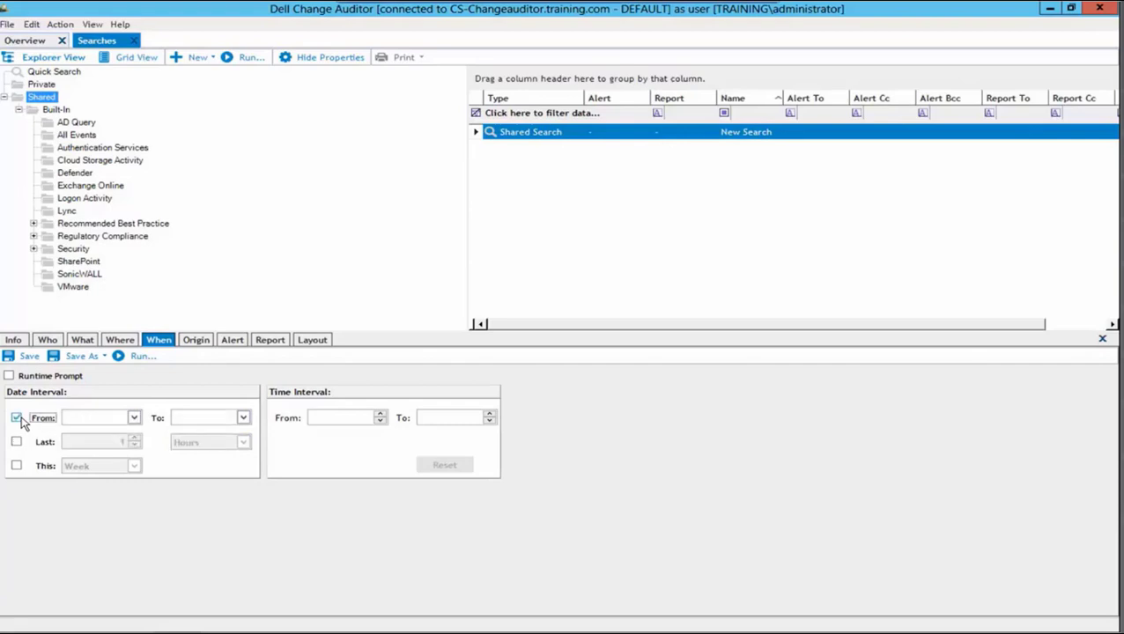
left_click(134, 419)
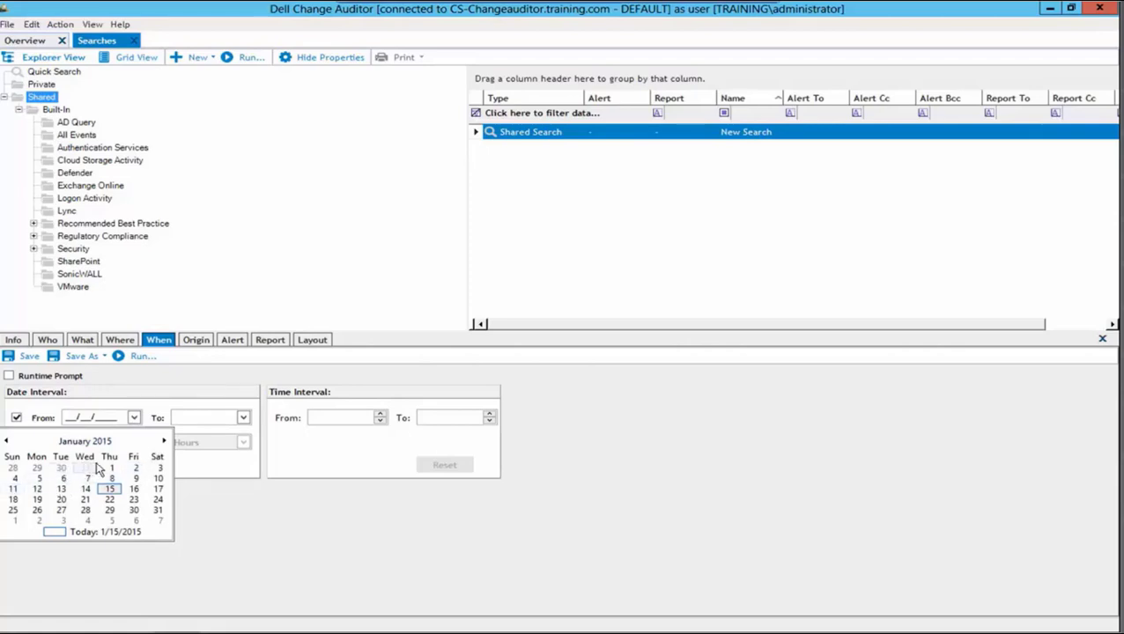
left_click(6, 443)
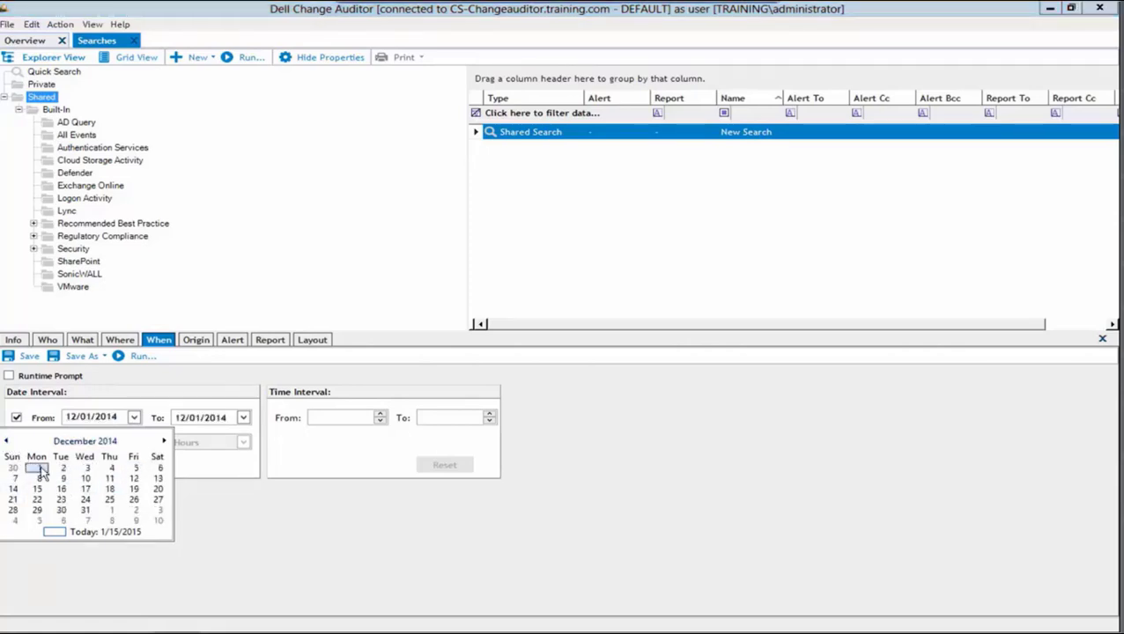
left_click(40, 468)
left_click(243, 418)
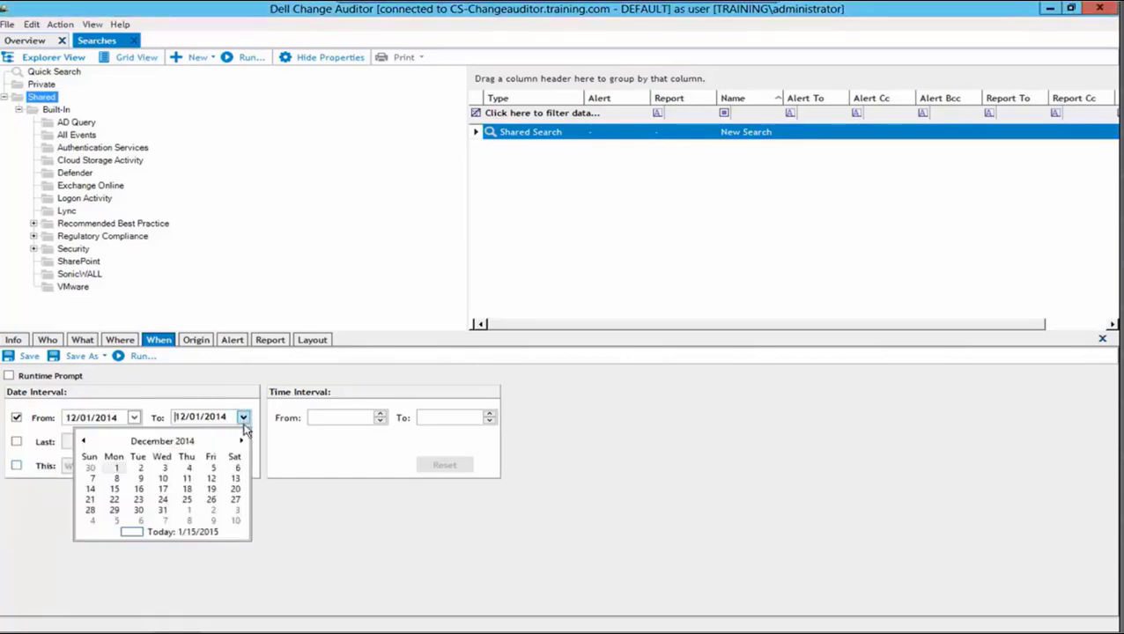
left_click(166, 512)
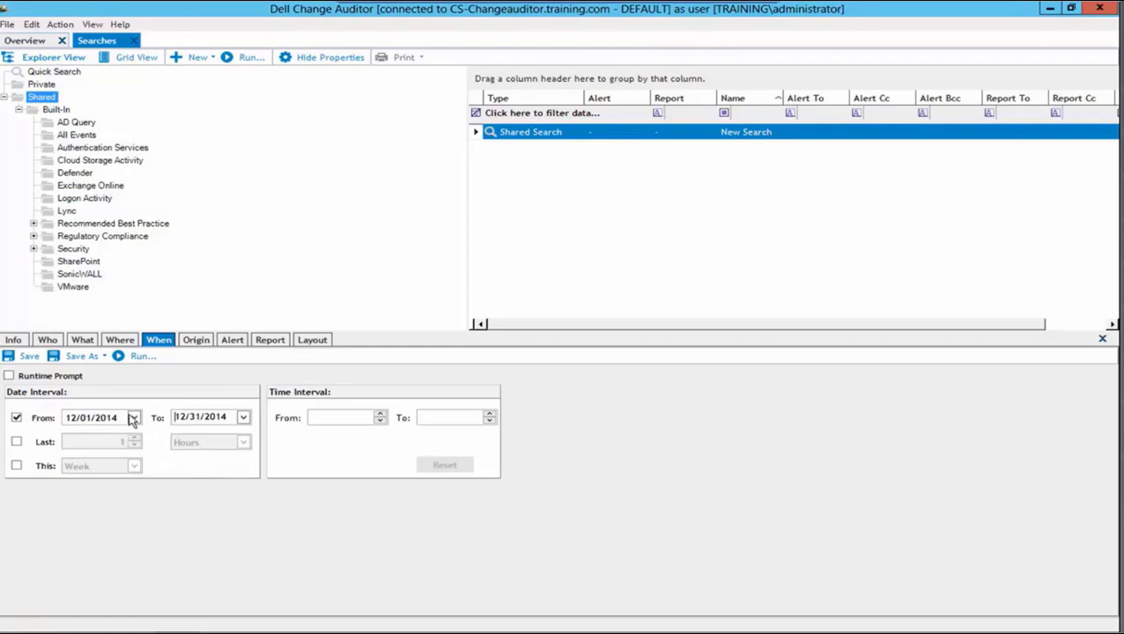
- Look at the wildcard expression option for the Origin criteria, and close the dialog without adding an origin
left_click(197, 342)
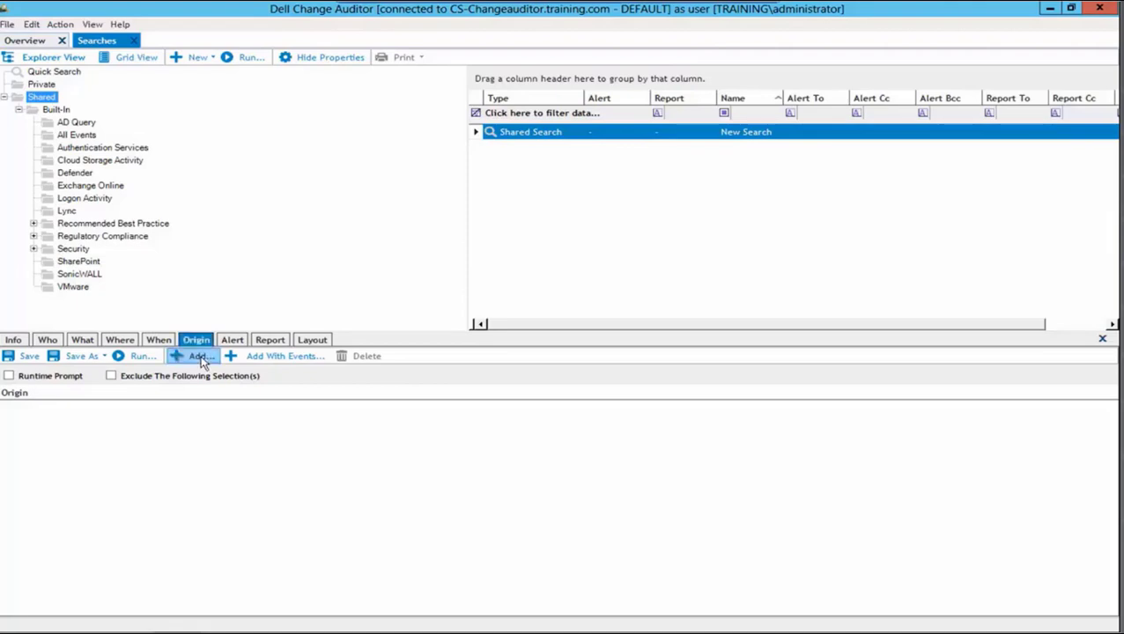
left_click(201, 356)
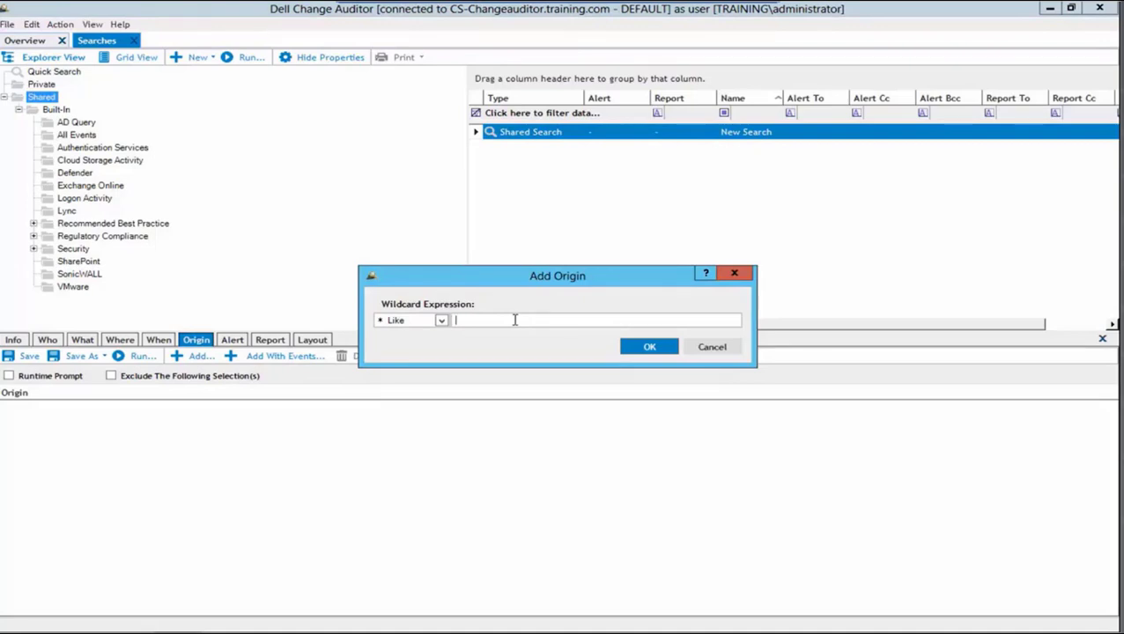
left_click(714, 347)
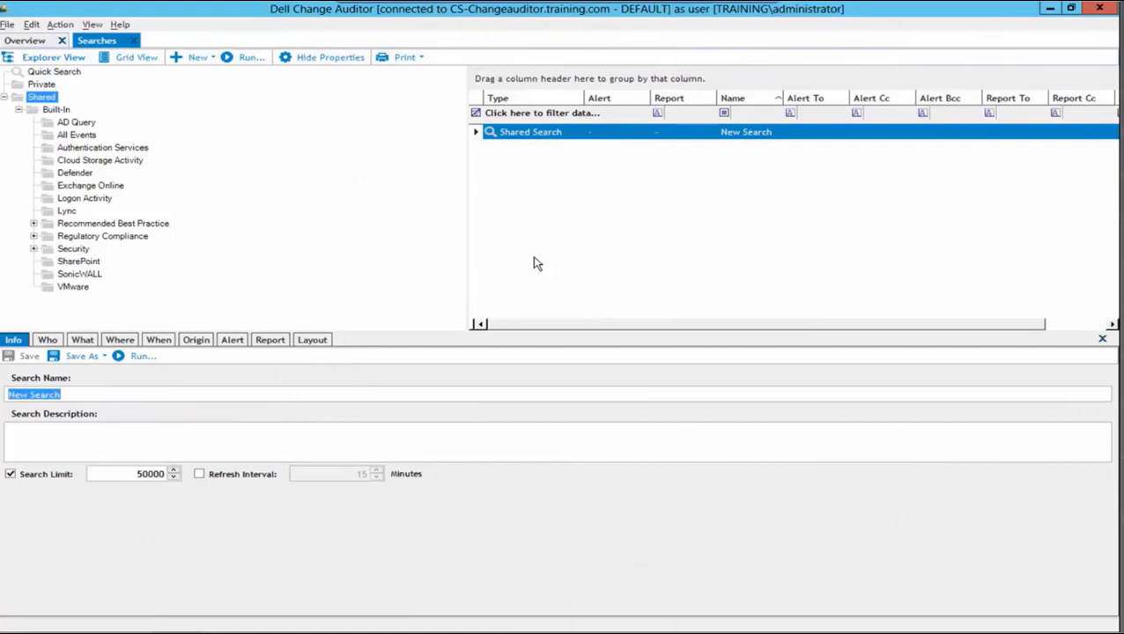
- Name the new search "User added to Domain Admin"
left_click(94, 393)
left_click_drag(95, 394, 10, 394)
type("User added to Domain Admin")
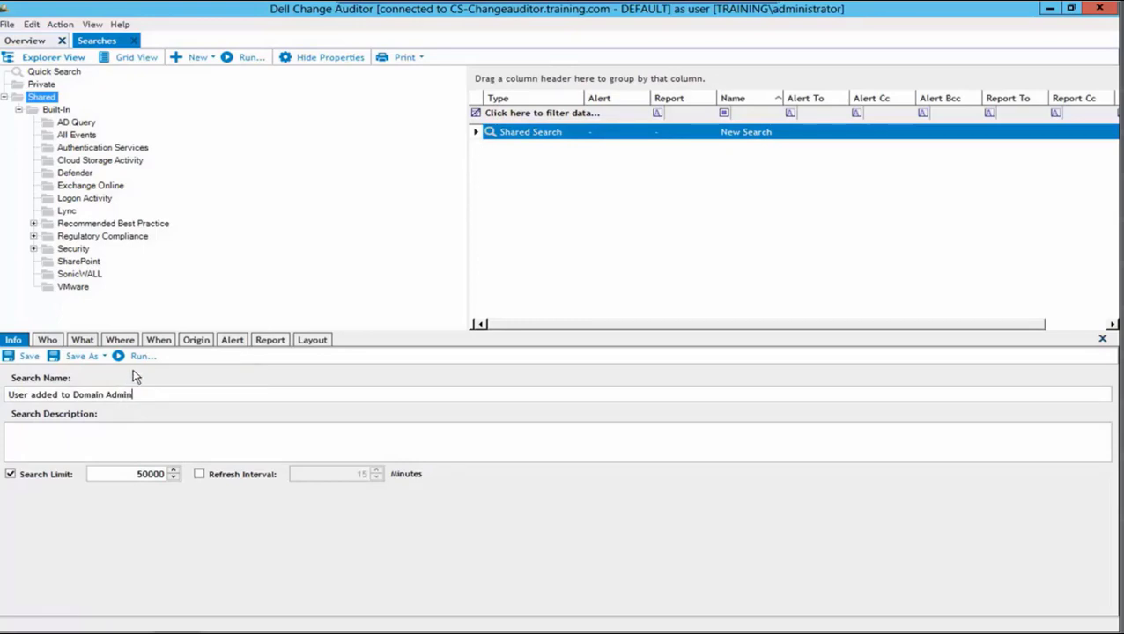
- Start an Active Directory subsystem entry in the What criteria with the scope set to This Object
left_click(48, 342)
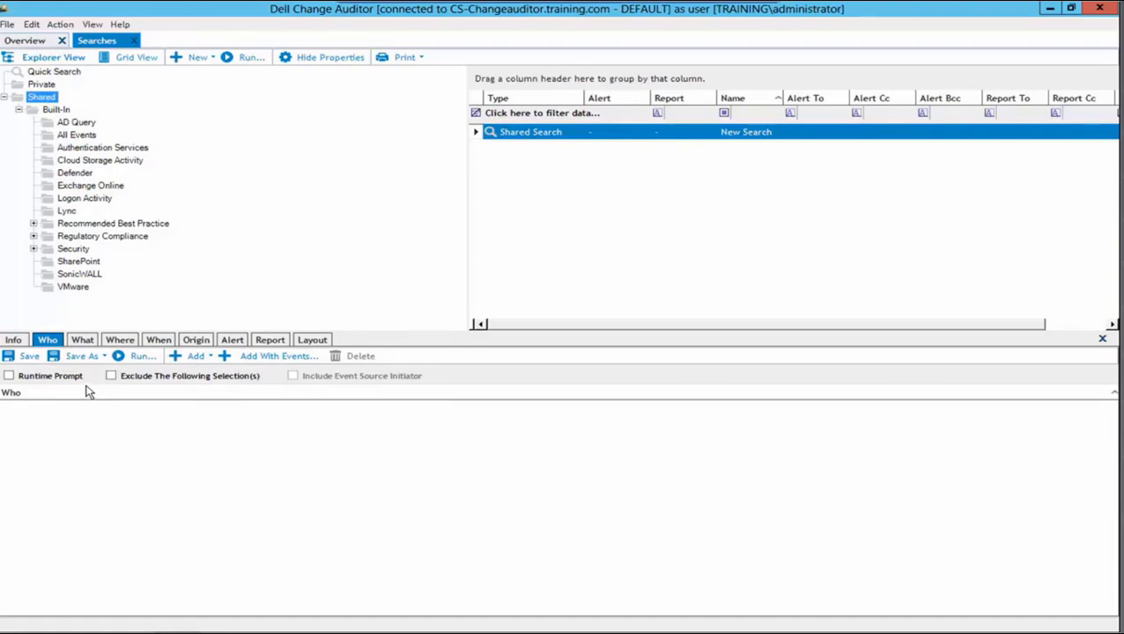
left_click(84, 341)
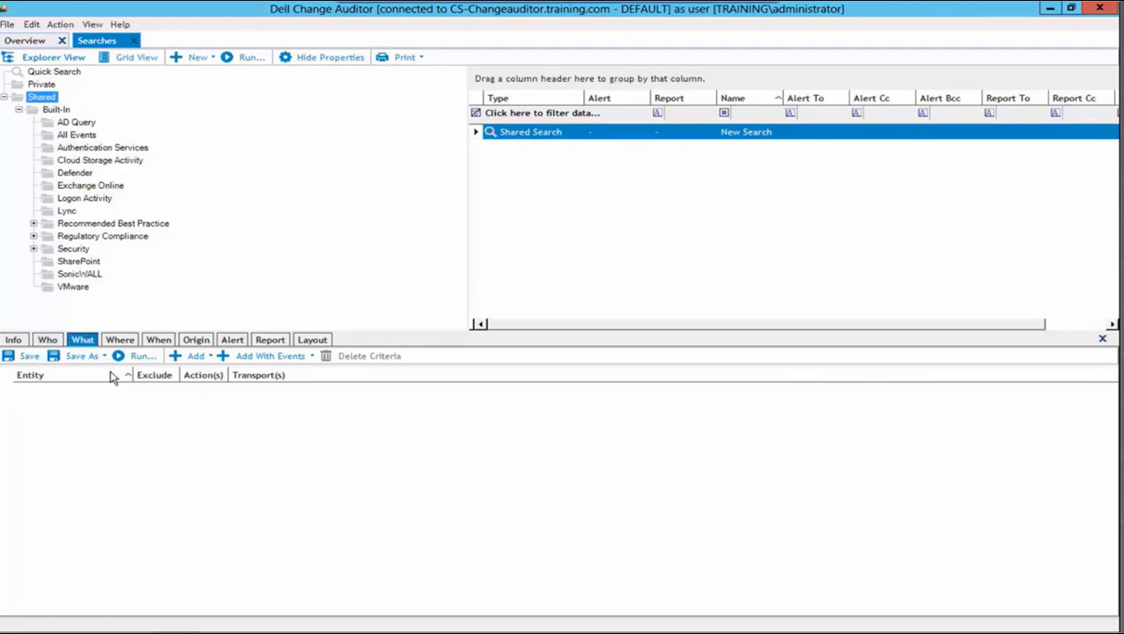
left_click(212, 357)
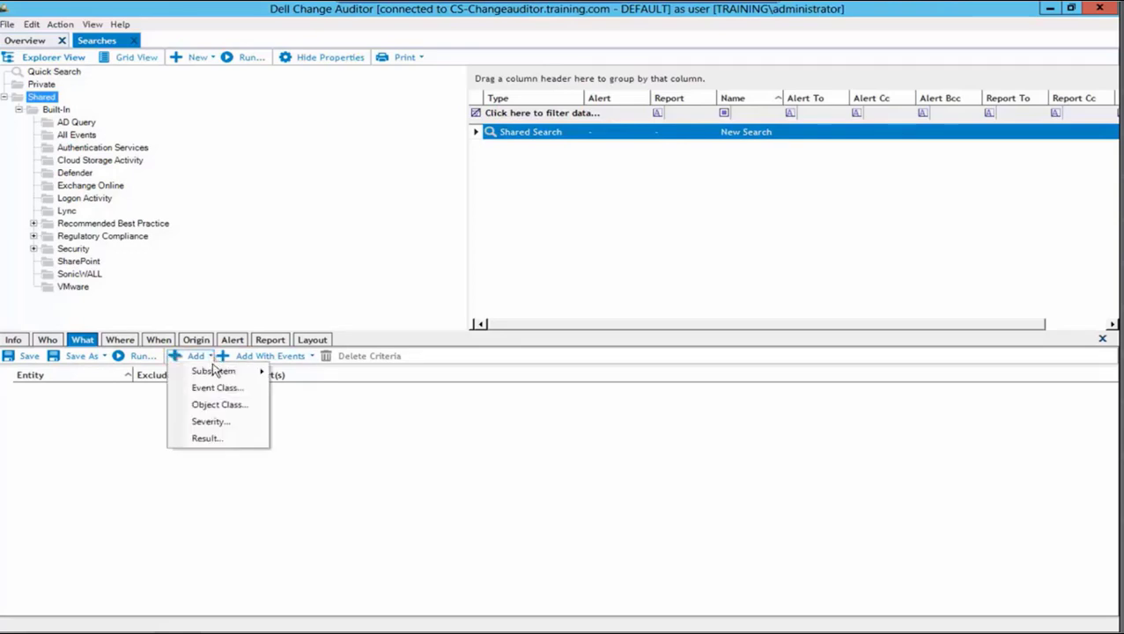
mouse_move(214, 377)
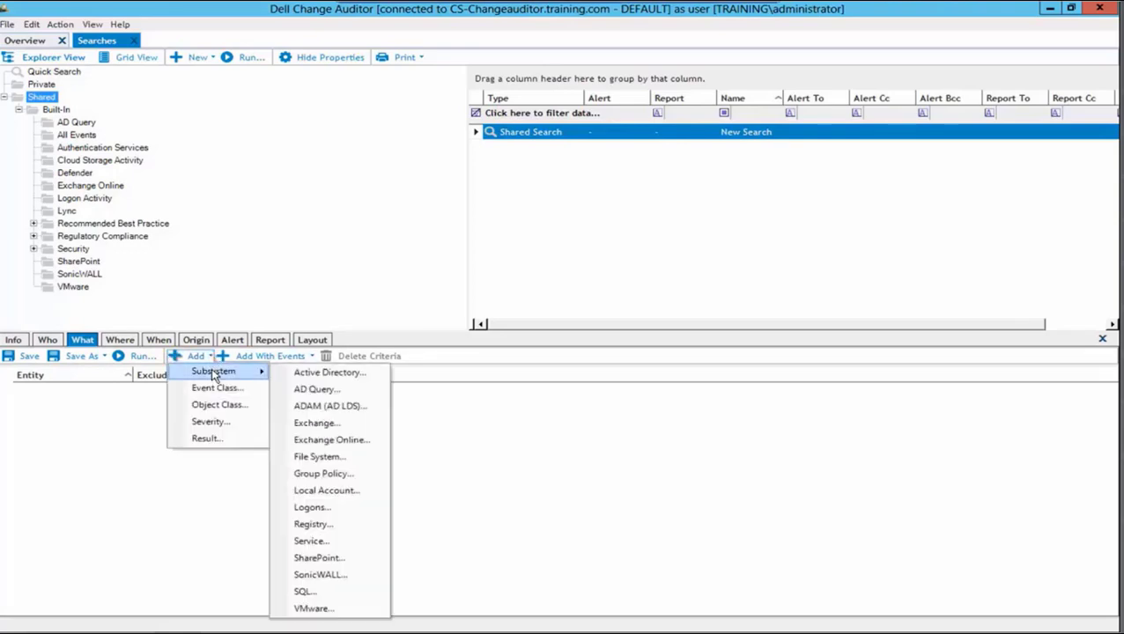
left_click(304, 373)
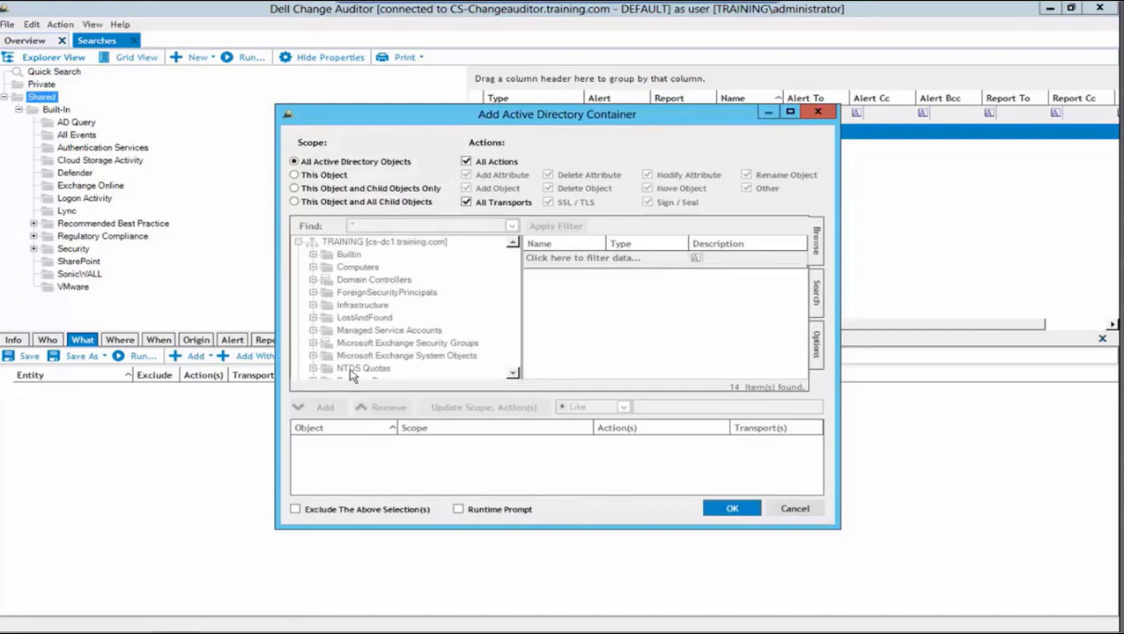
left_click(293, 177)
left_click(293, 175)
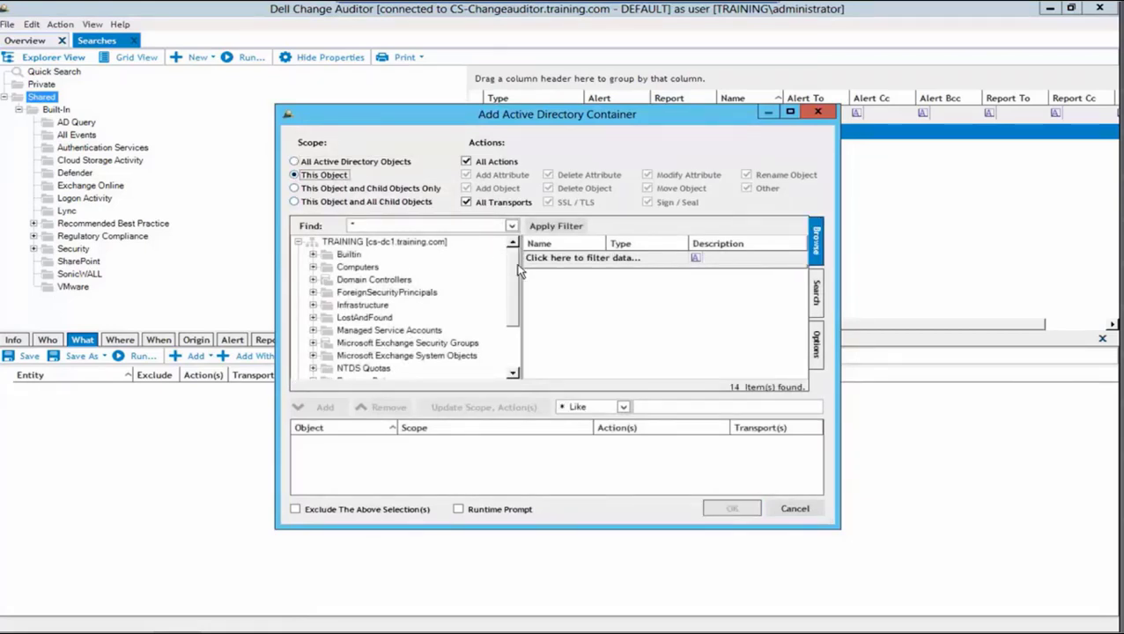
- Add the Domain Admins group from the Users container as the audited object and confirm the Active Directory entry
scroll(520, 324, "down", 2)
scroll(520, 324, "down", 1)
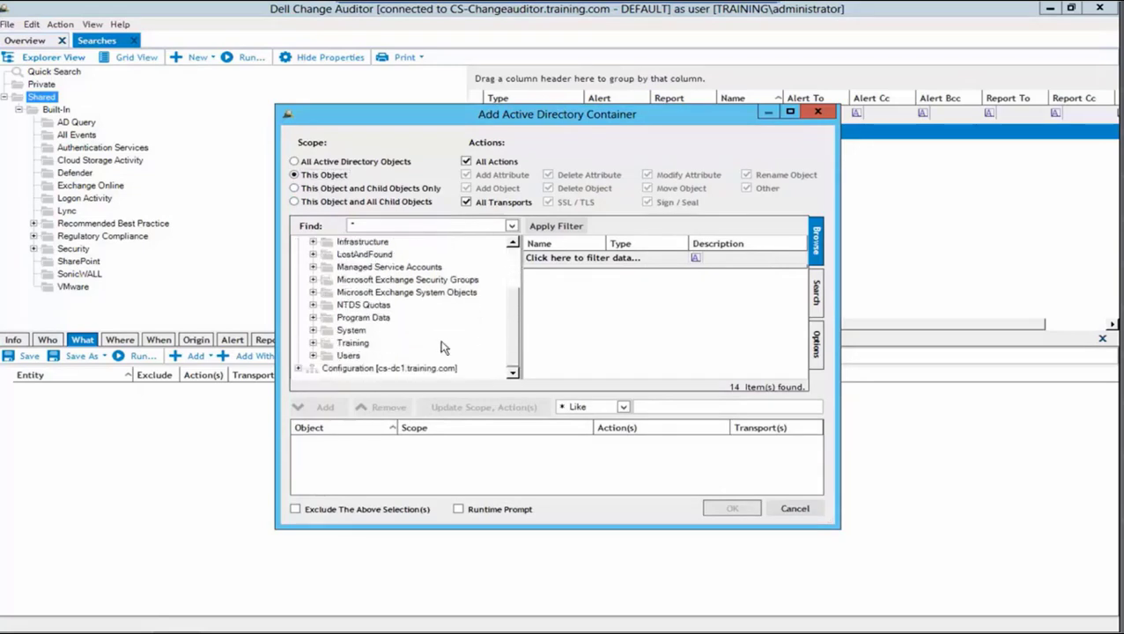
left_click(315, 358)
left_click_drag(519, 277, 520, 319)
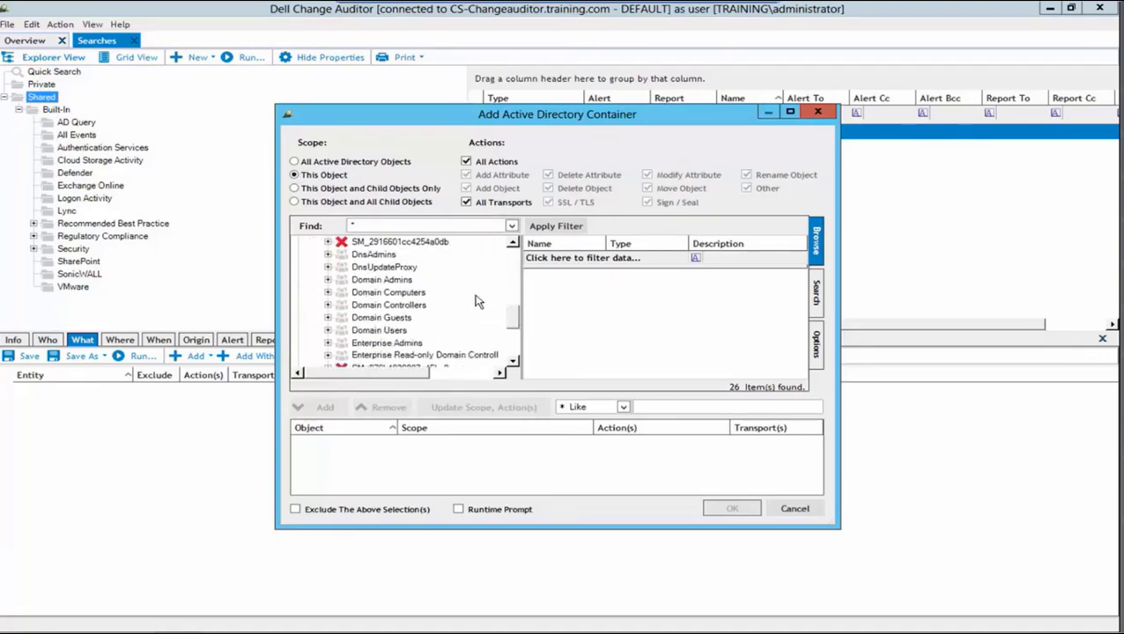
left_click(404, 282)
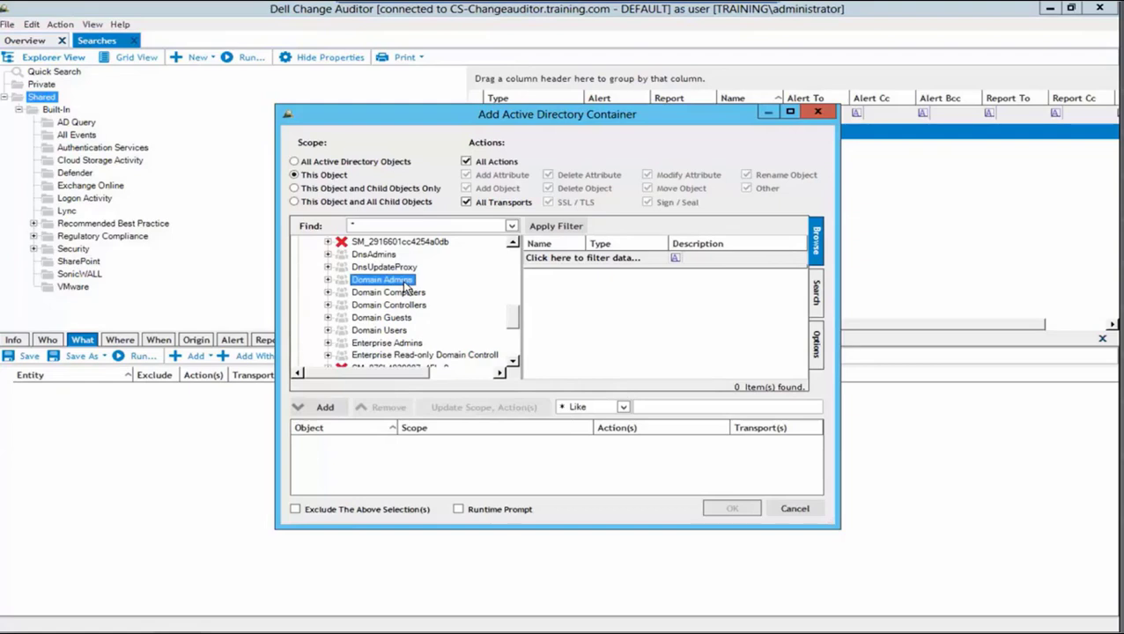
left_click(325, 408)
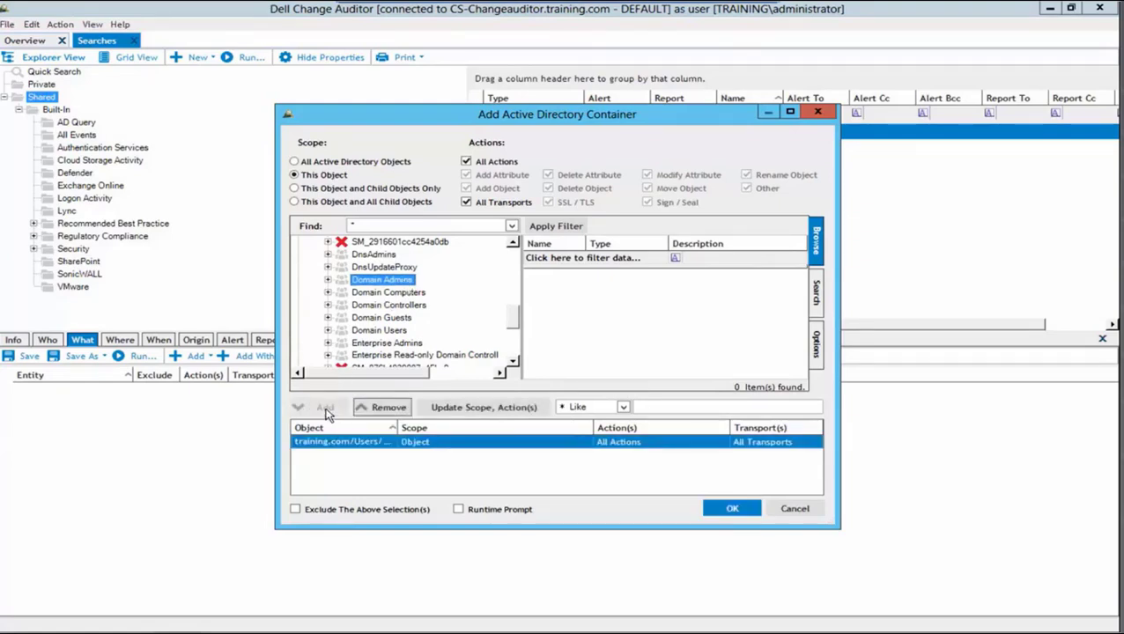
left_click(719, 514)
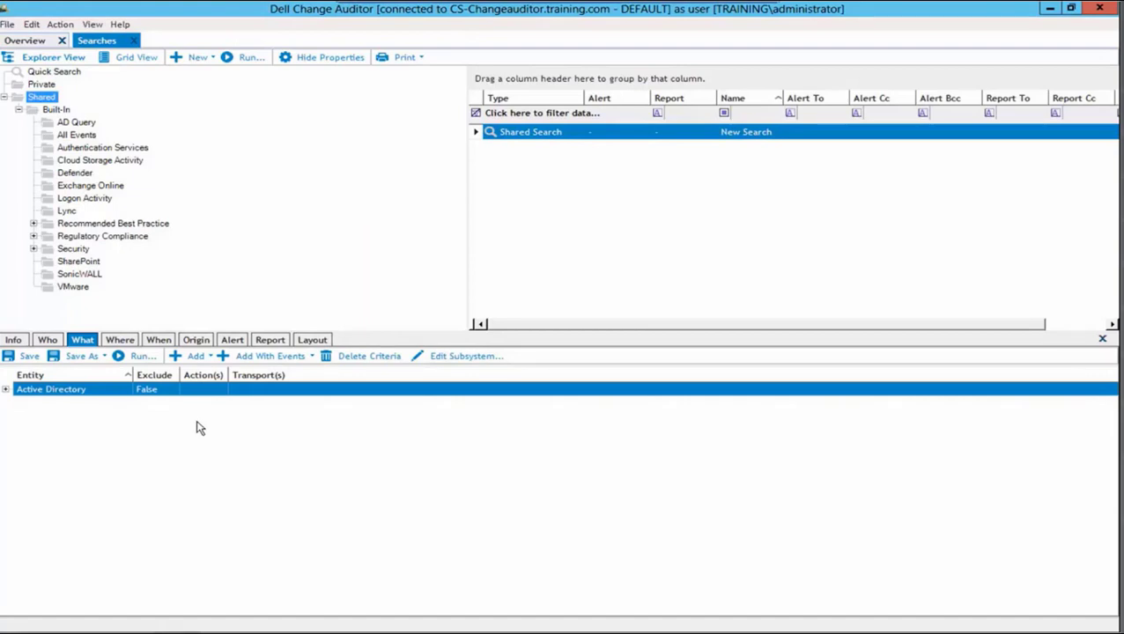
- Filter the event classes by "member" and add only the Custom Group Monitoring event "Member added to group" to the What criteria
left_click(210, 357)
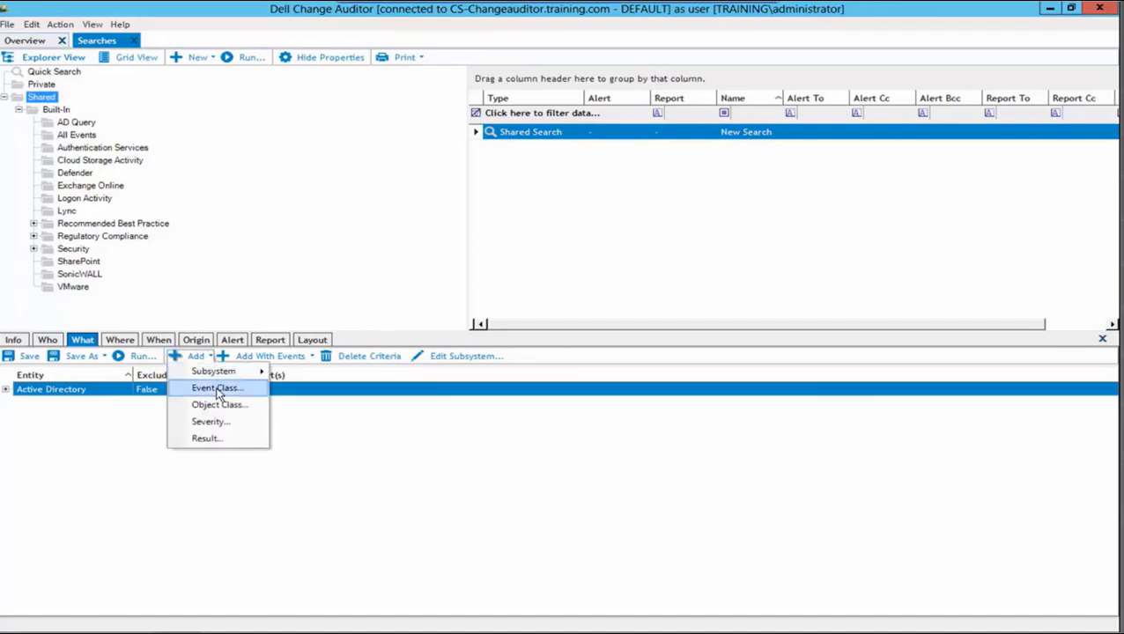
left_click(218, 388)
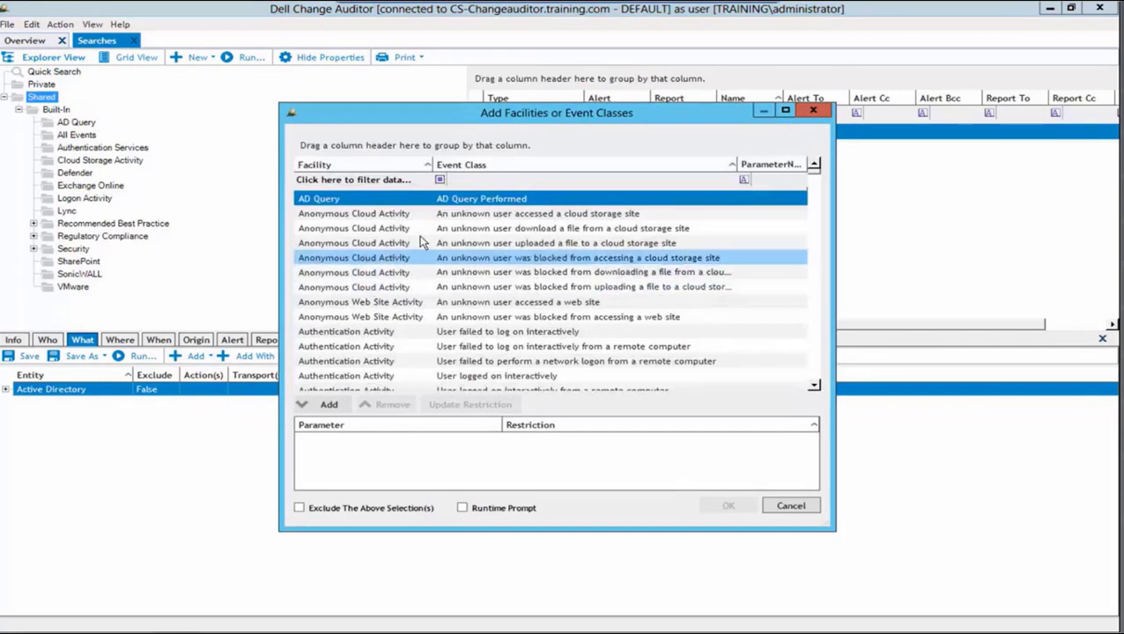
left_click(461, 179)
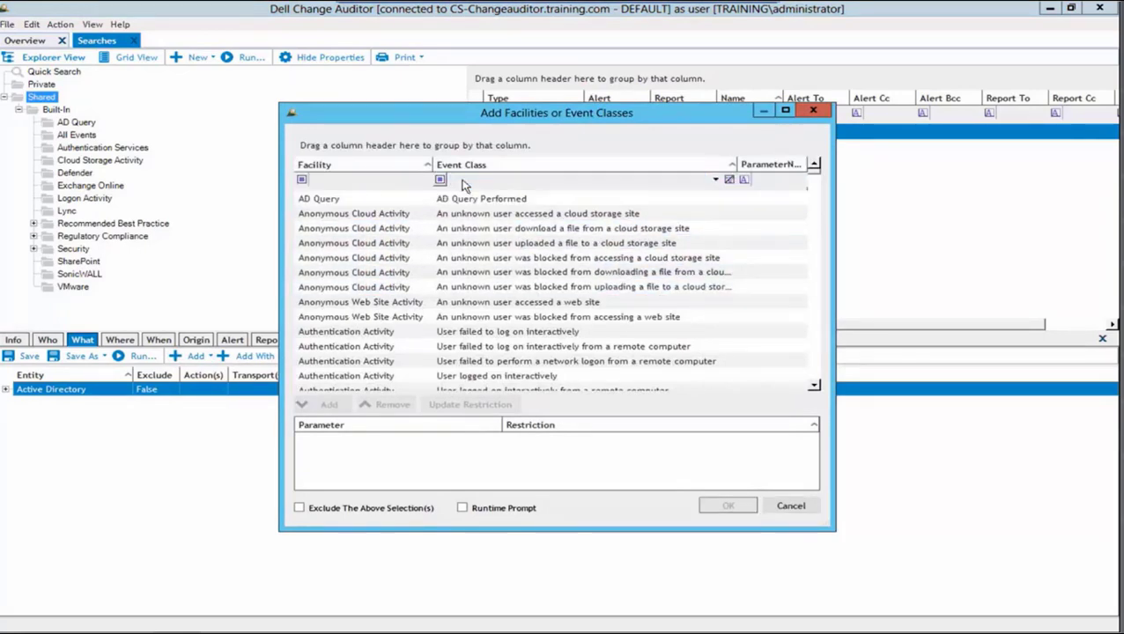
type("mem")
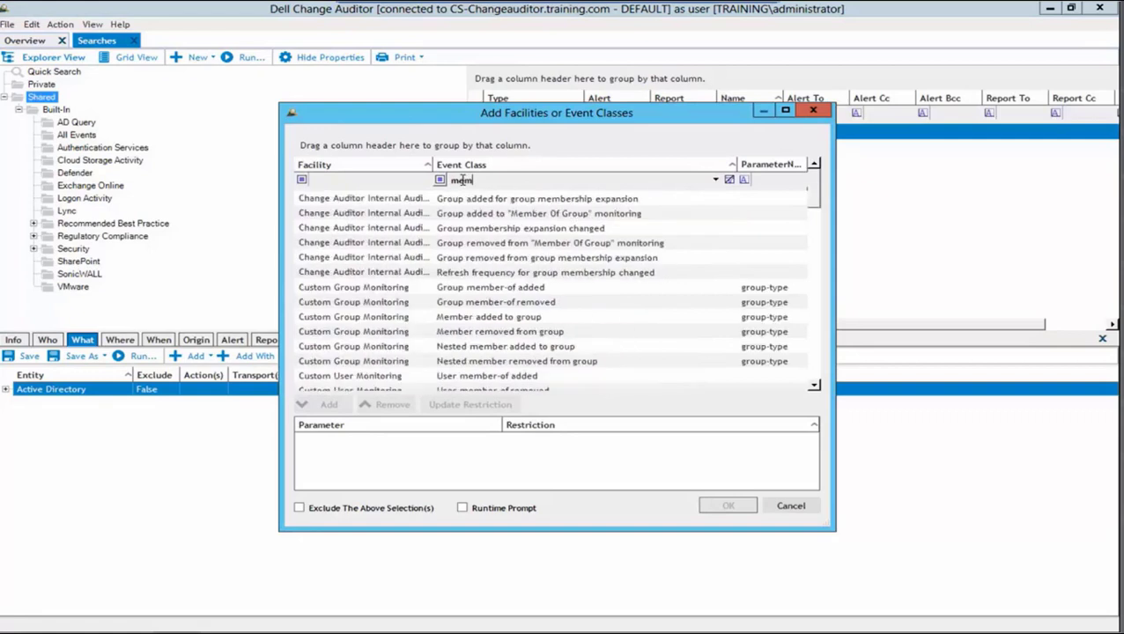
type("ber")
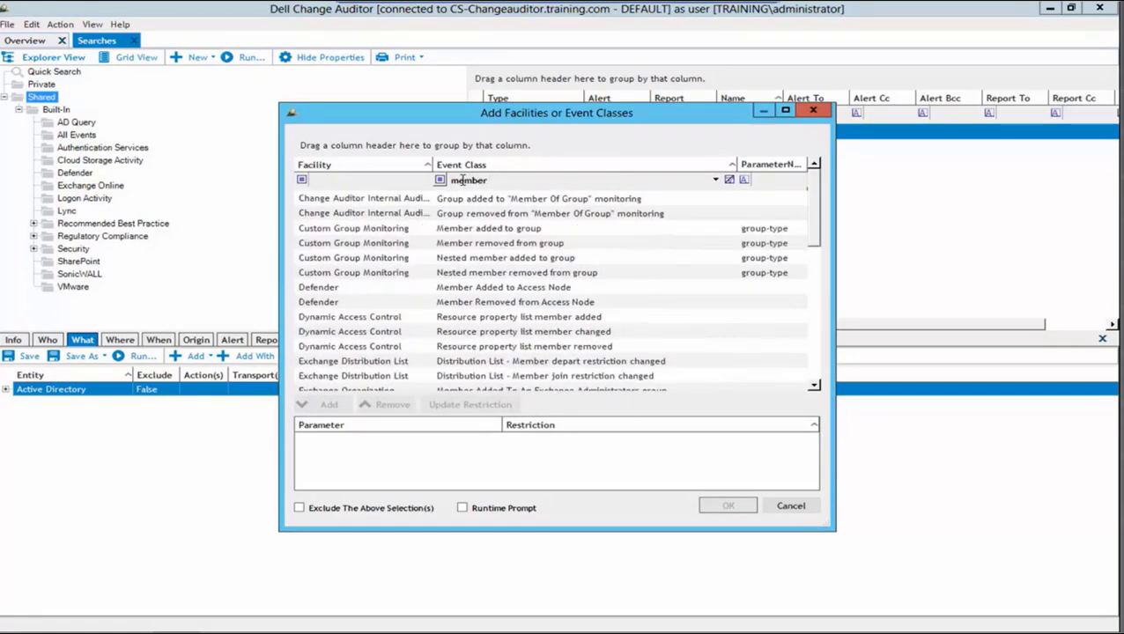
left_click(463, 229)
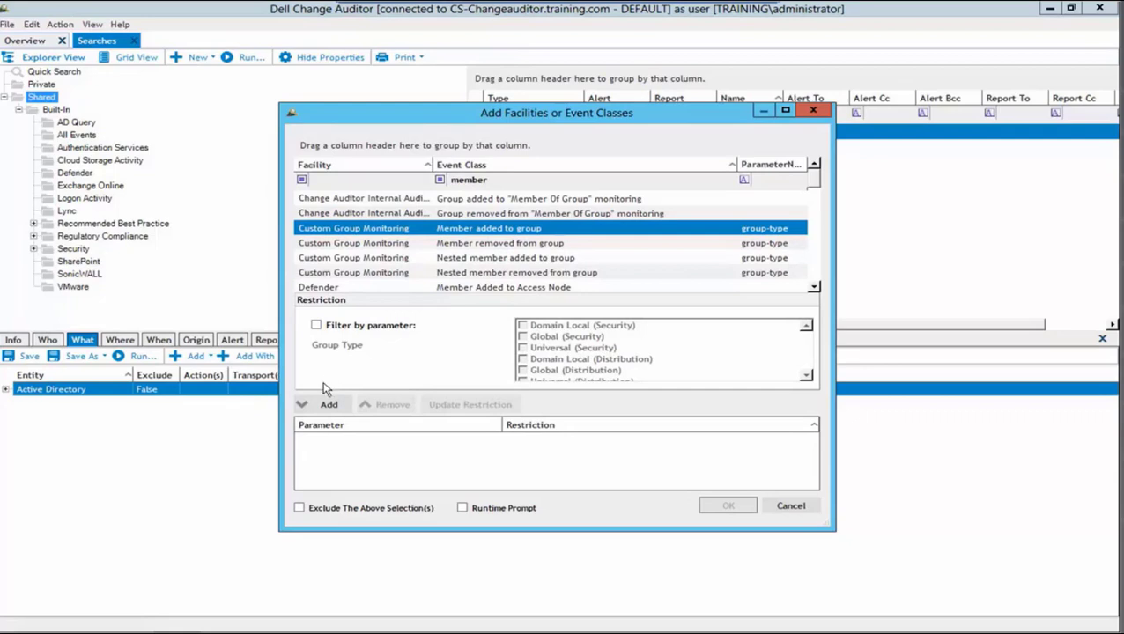
left_click(324, 406)
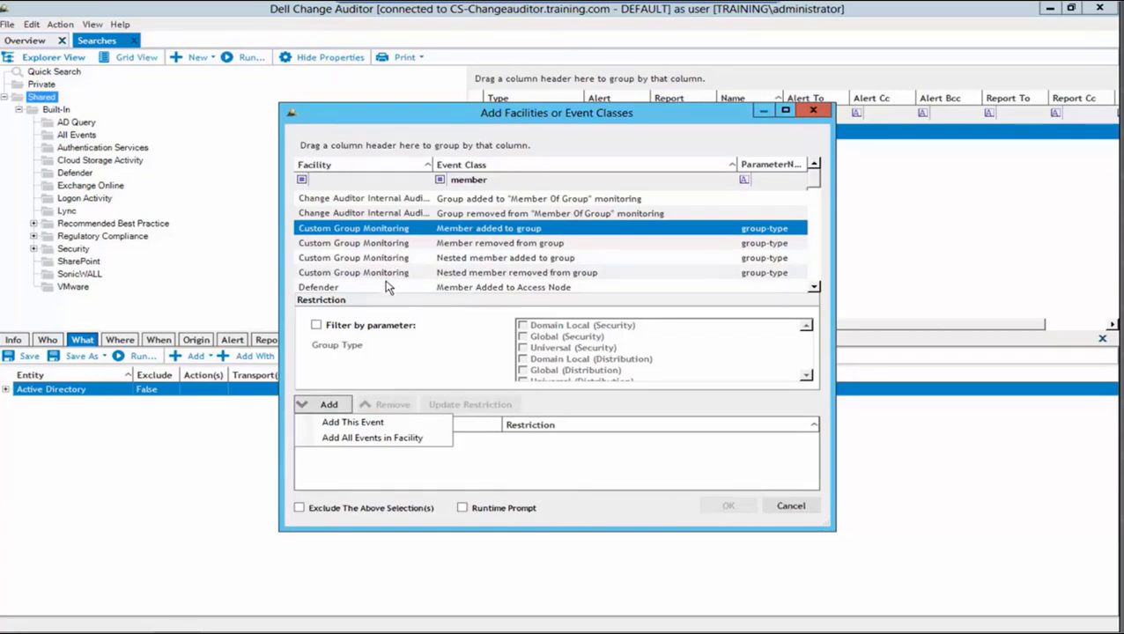
left_click(368, 423)
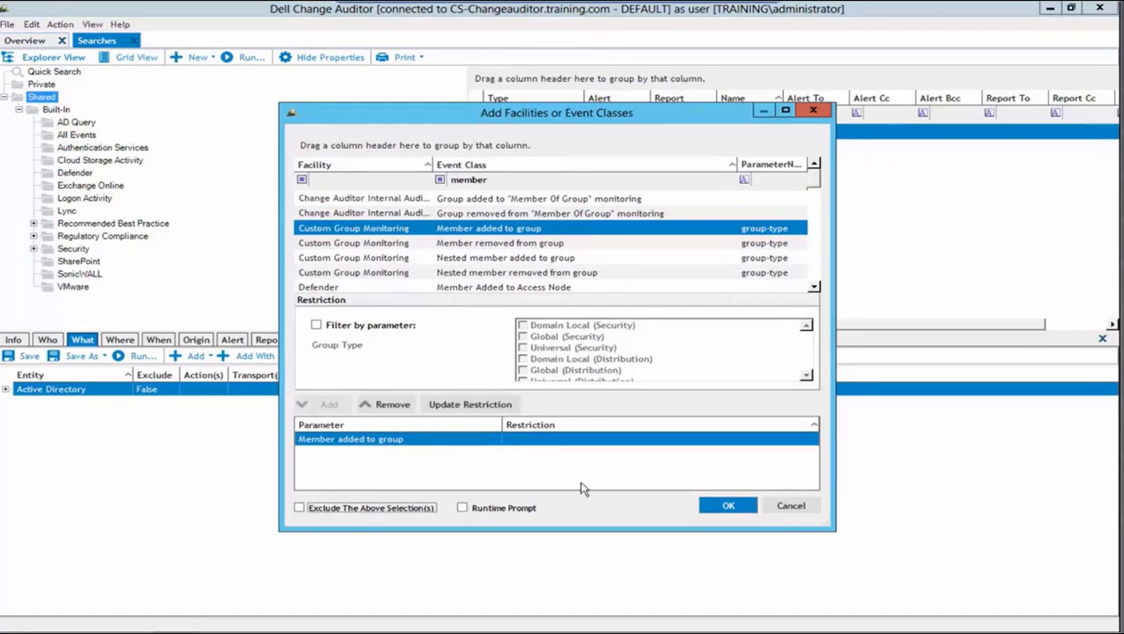
left_click(715, 506)
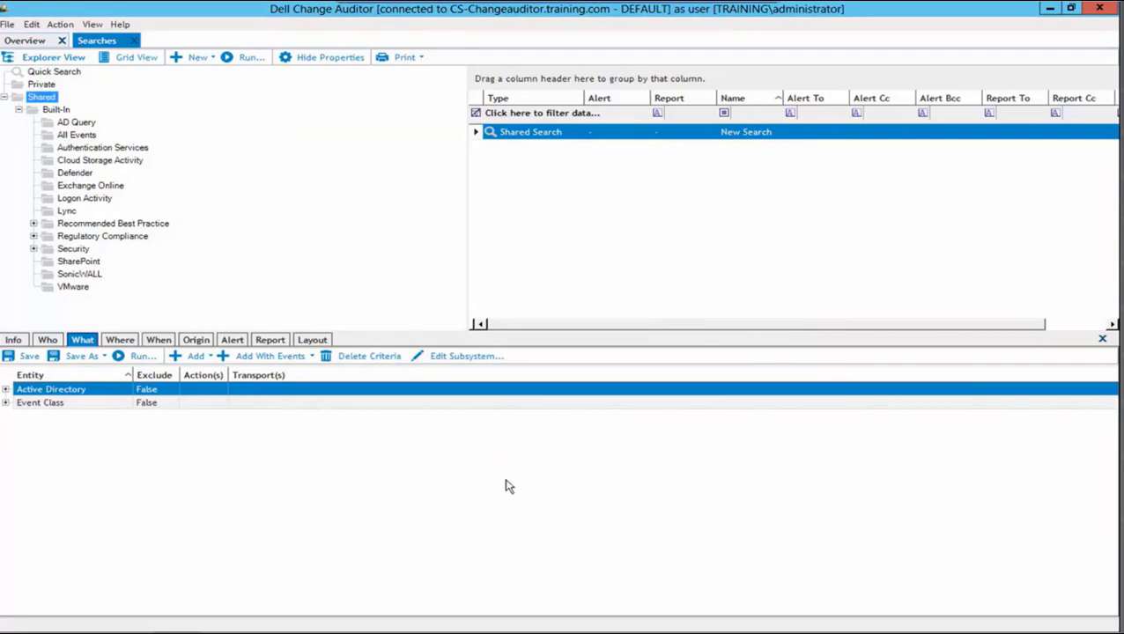
- Leave the Where criteria empty and set the date interval of the When criteria to the last 1 month
left_click(119, 342)
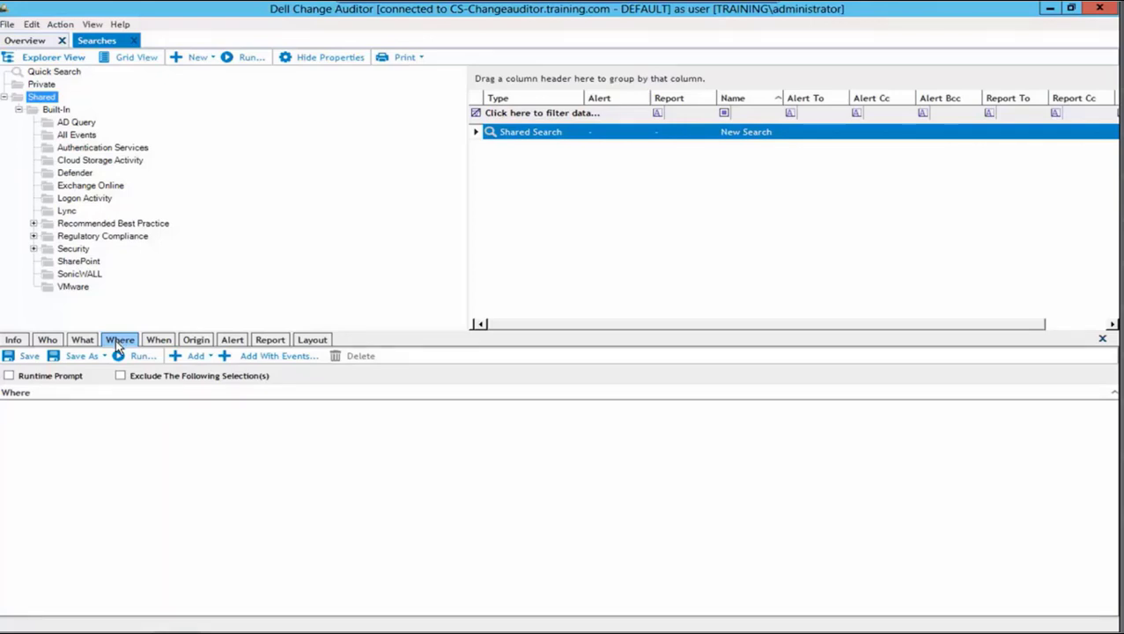
left_click(159, 341)
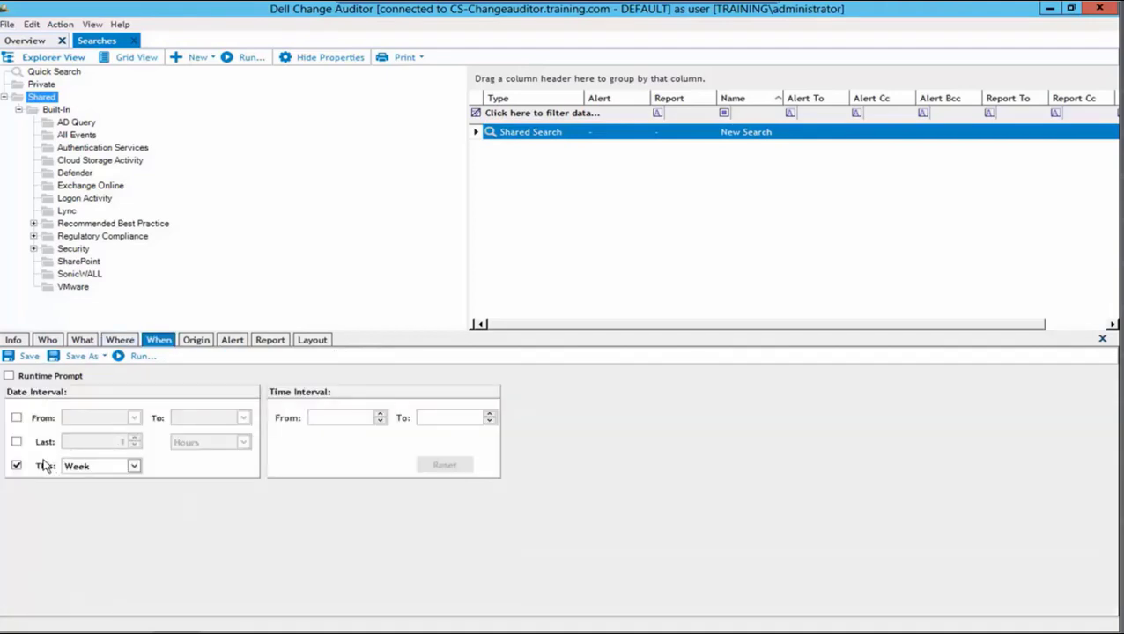
left_click(17, 441)
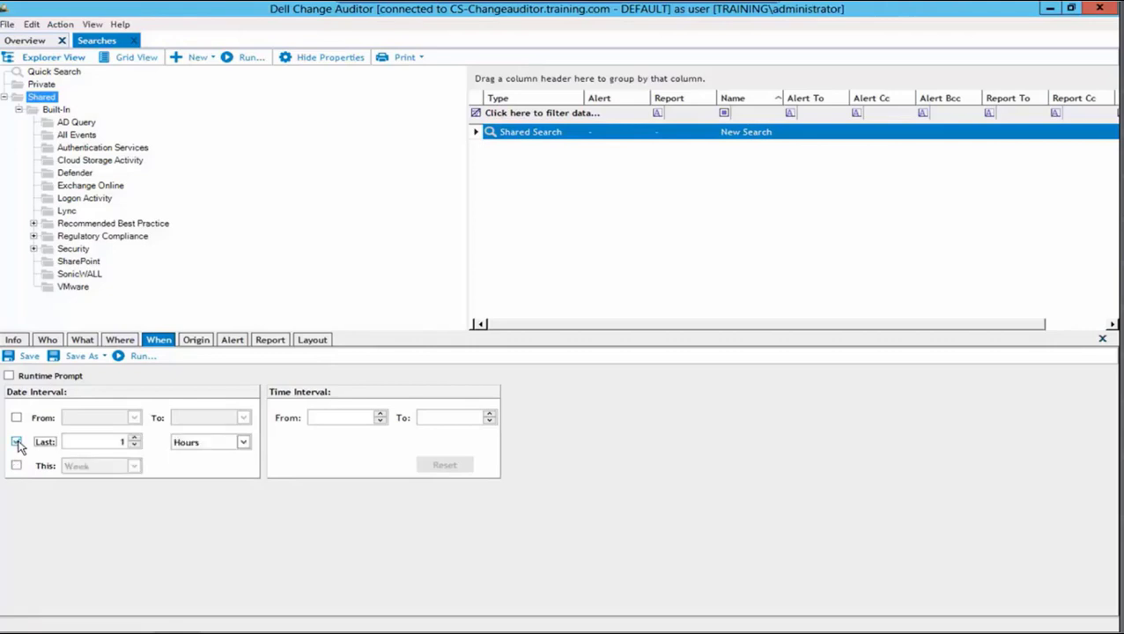
left_click(243, 442)
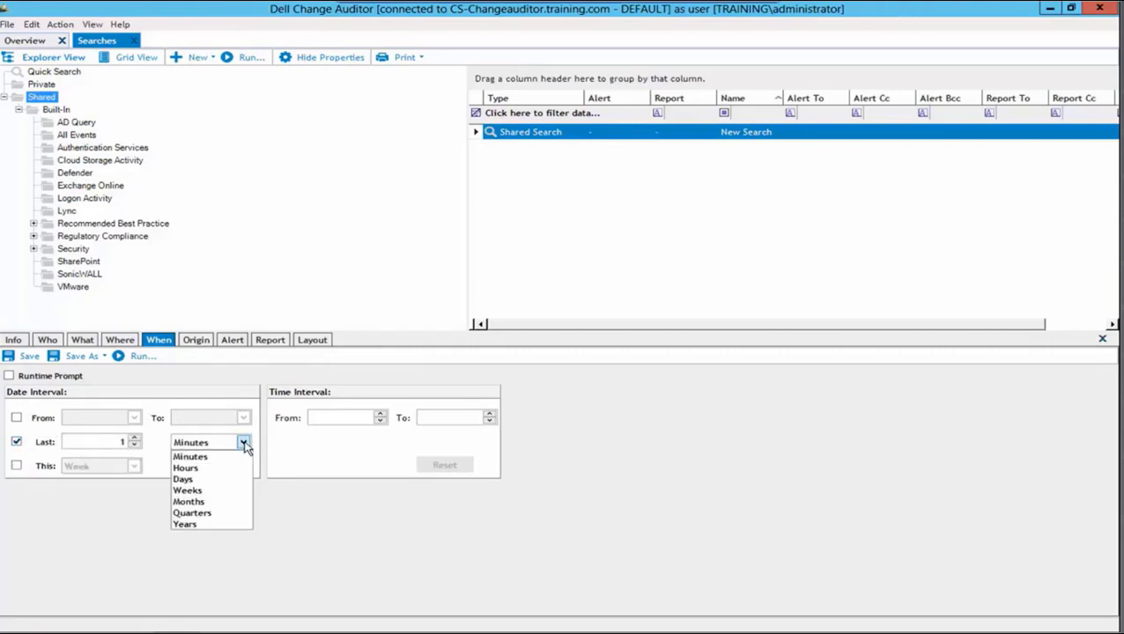
left_click(212, 502)
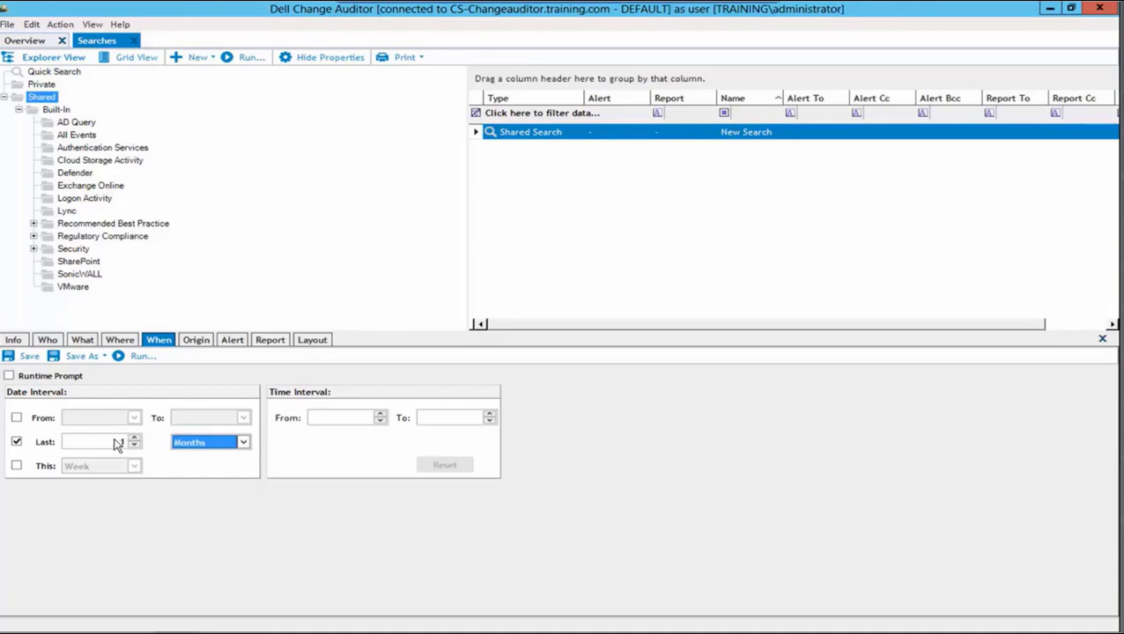
- Save and run the search without an origin restriction, widening the User column of the results
left_click(196, 343)
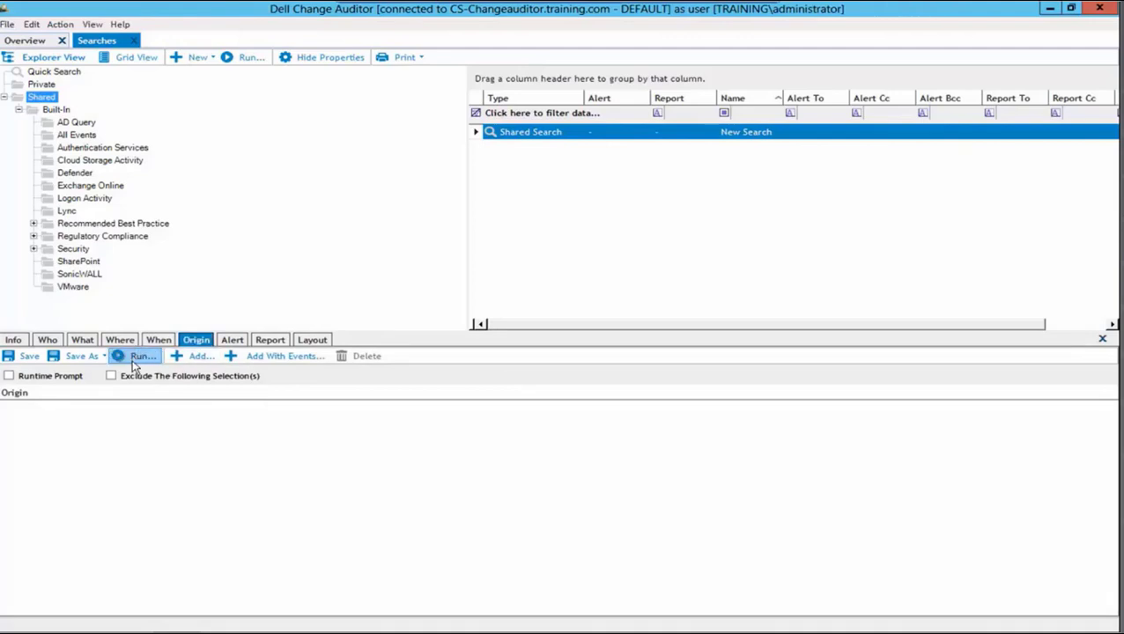
left_click(22, 361)
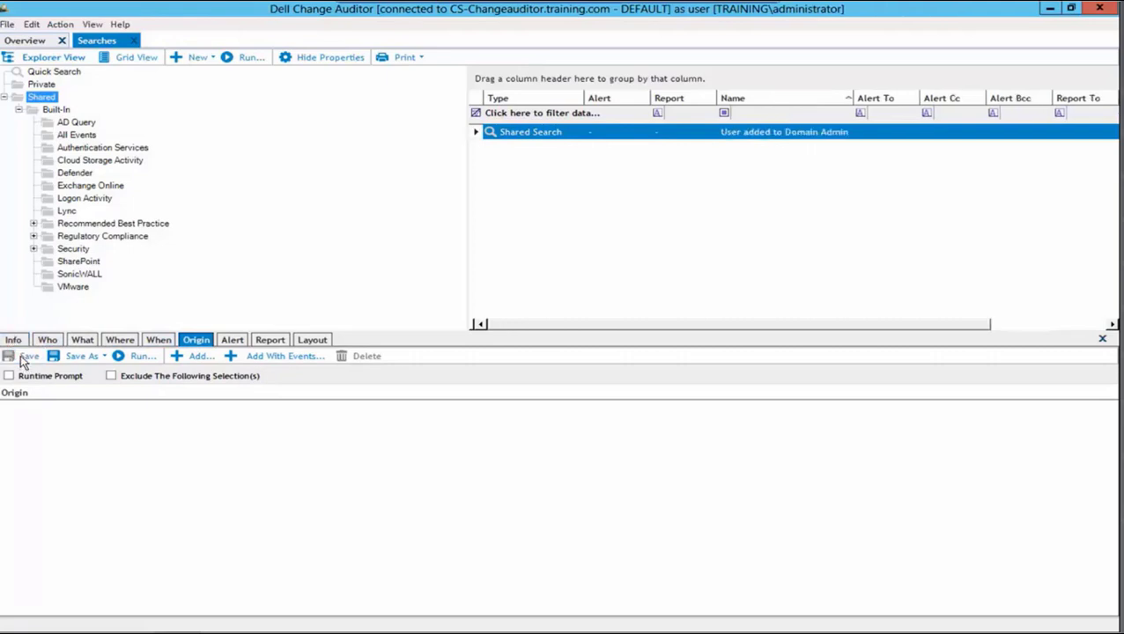
left_click(147, 356)
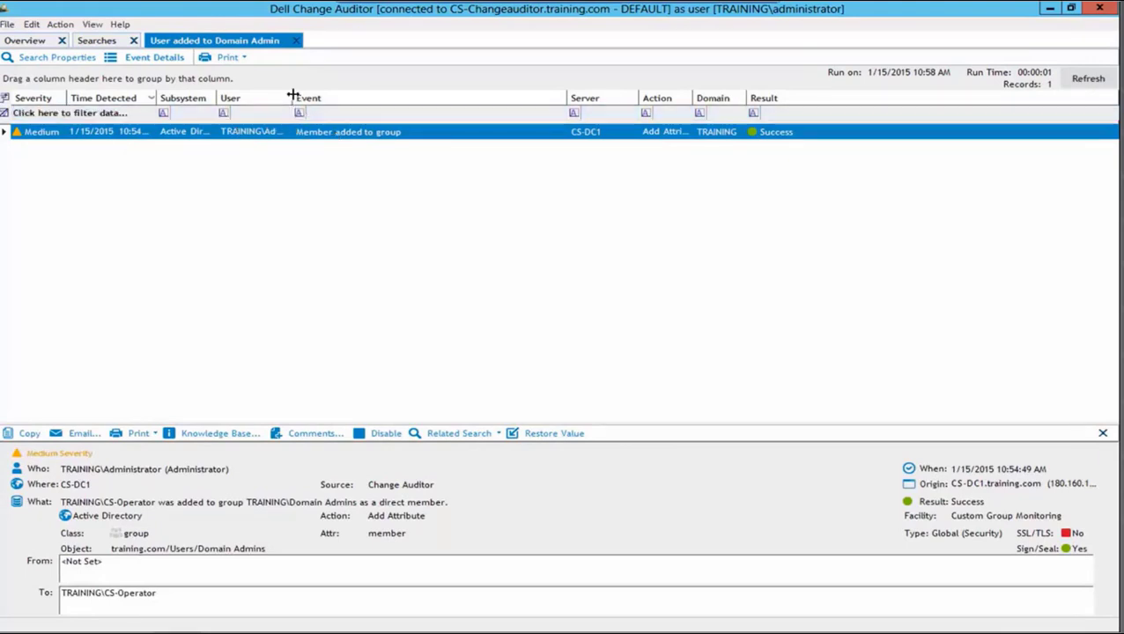
left_click_drag(291, 95, 377, 94)
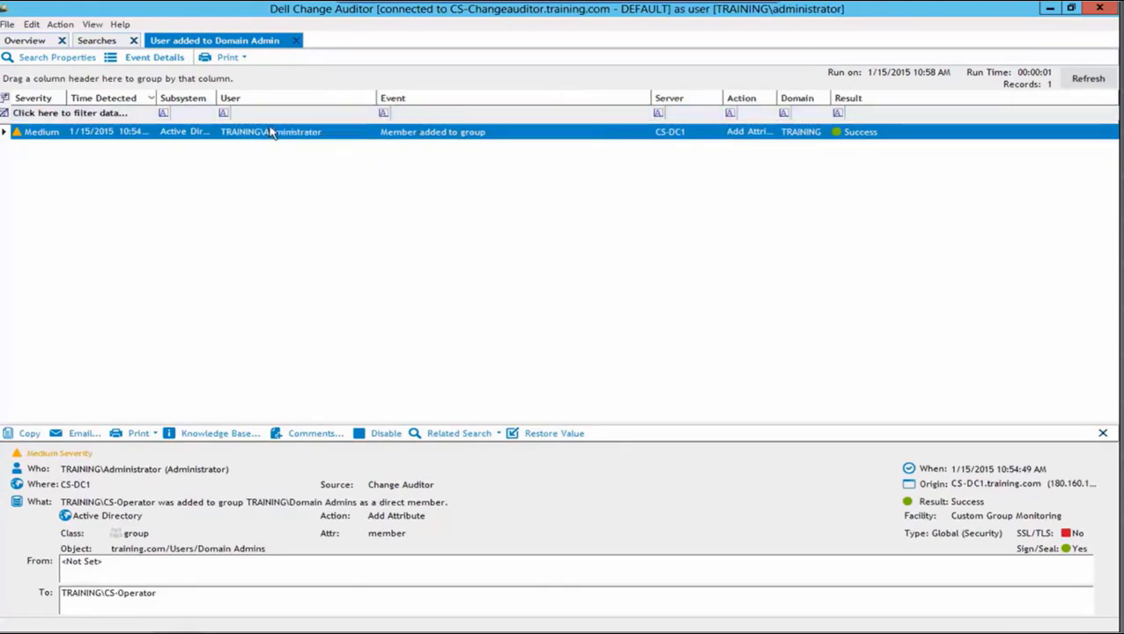